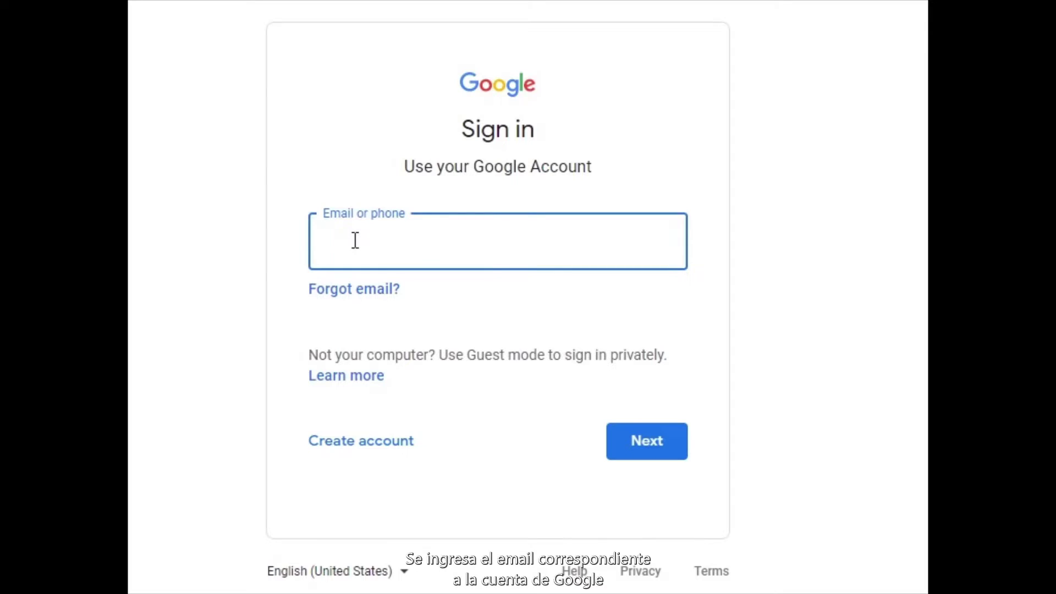
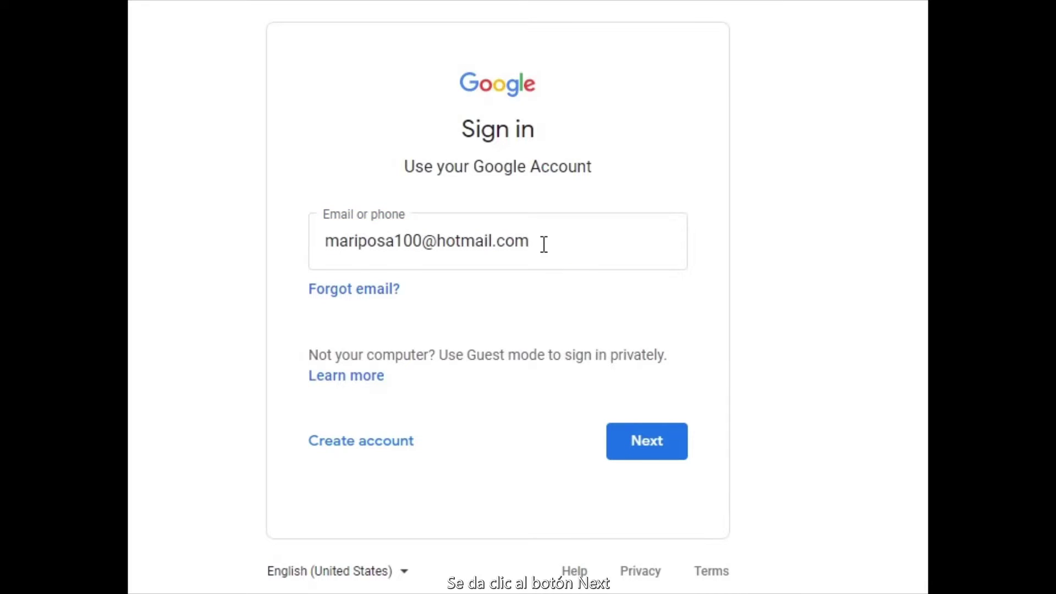
# Step: Sign in to Google with the account's e-mail address and password
pyautogui.click(642, 435)
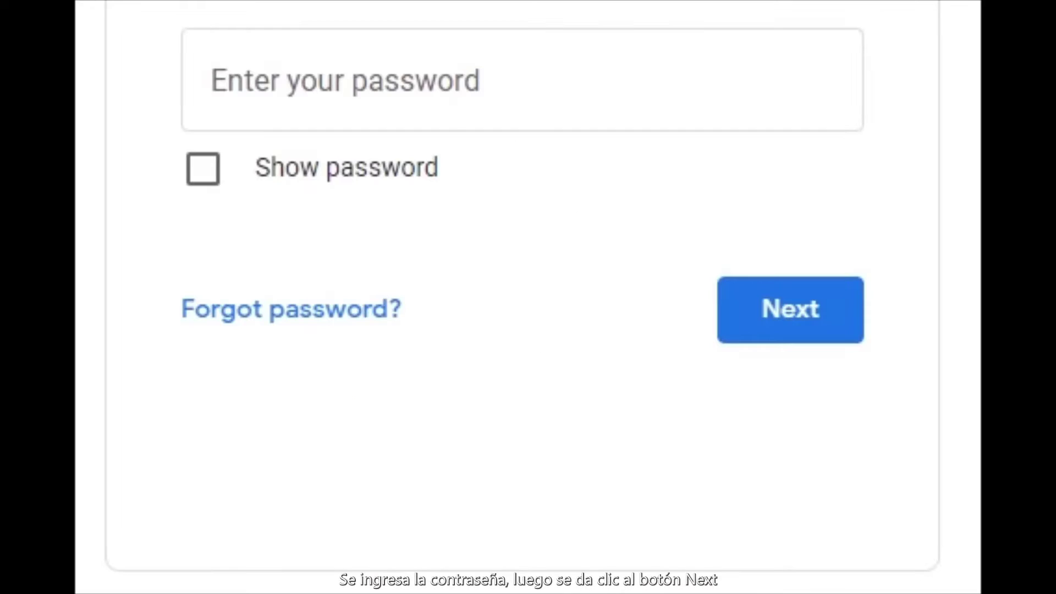
pyautogui.click(437, 81)
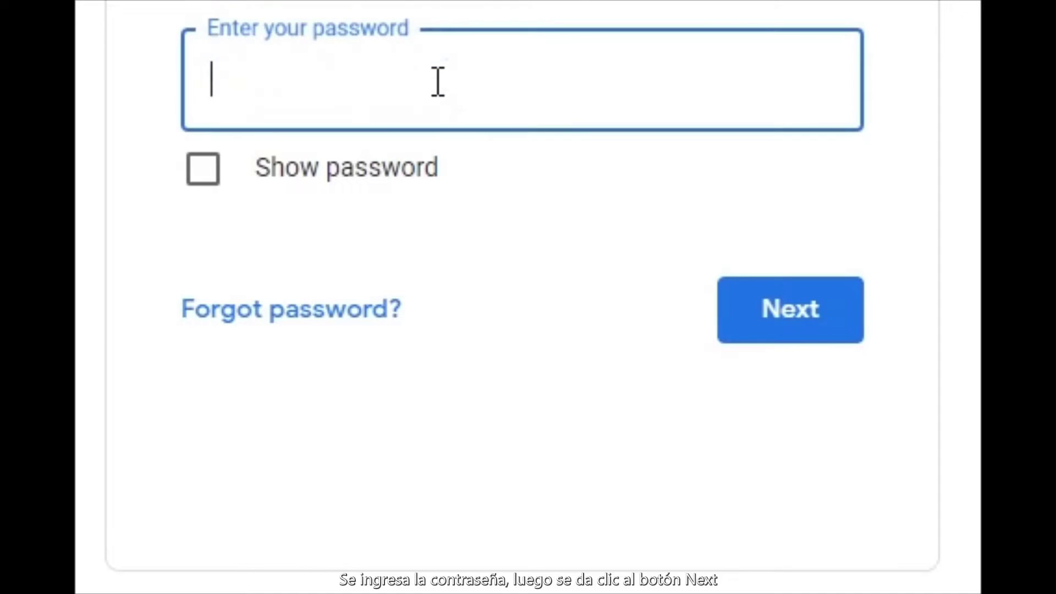
pyautogui.write('•••••••')
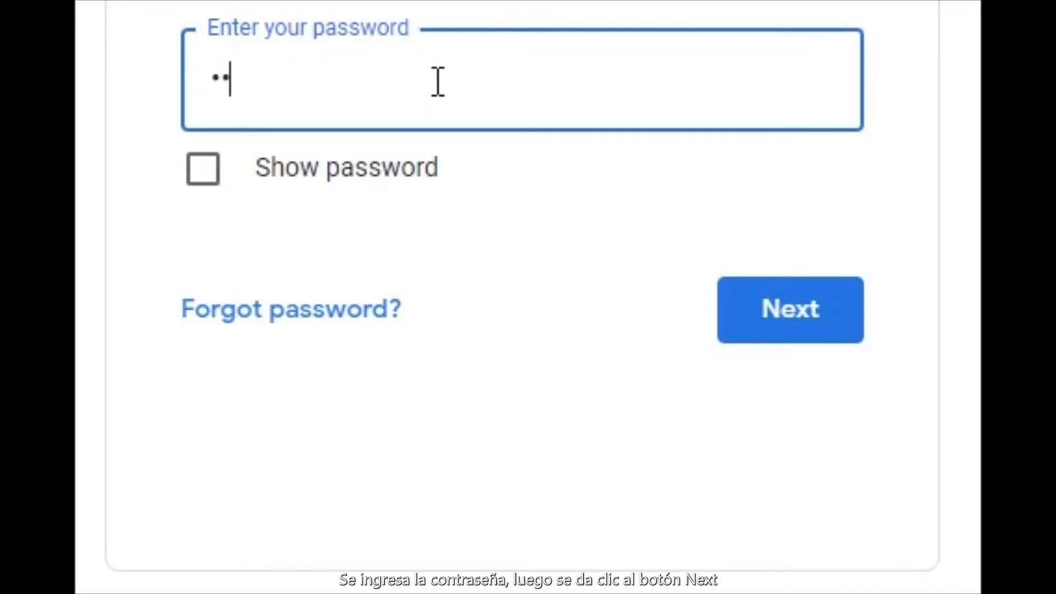
pyautogui.write('•')
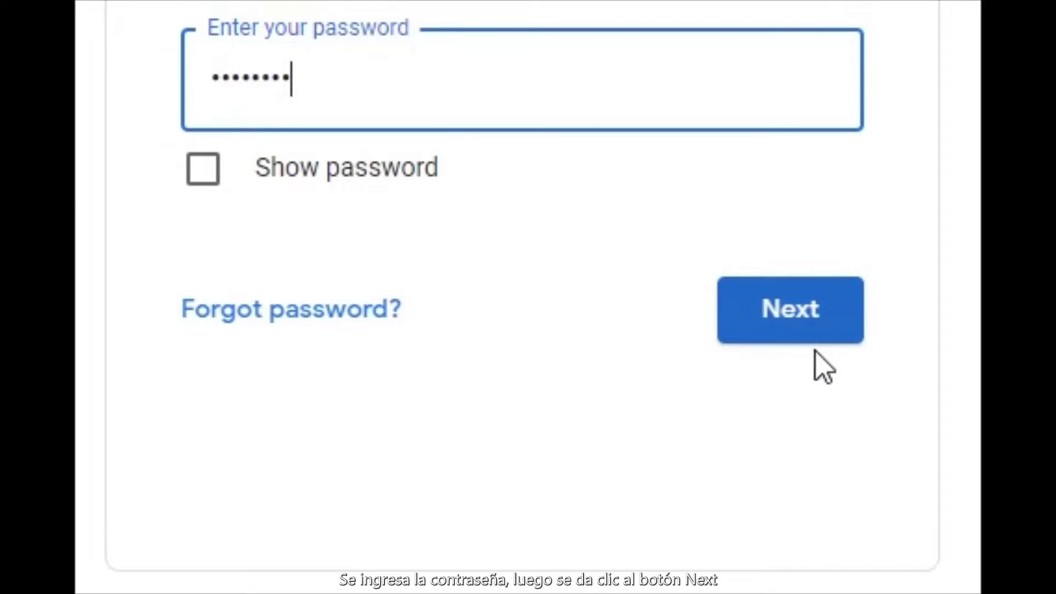
pyautogui.click(794, 313)
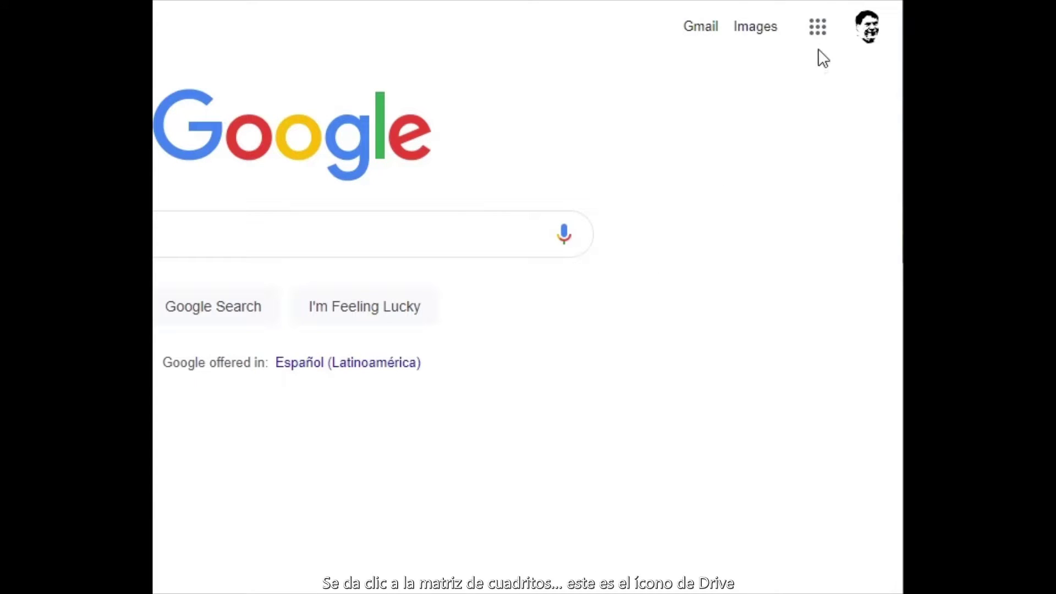
# Step: Move the Drive tile down and back to the top row in Google apps, then open Drive
pyautogui.click(823, 27)
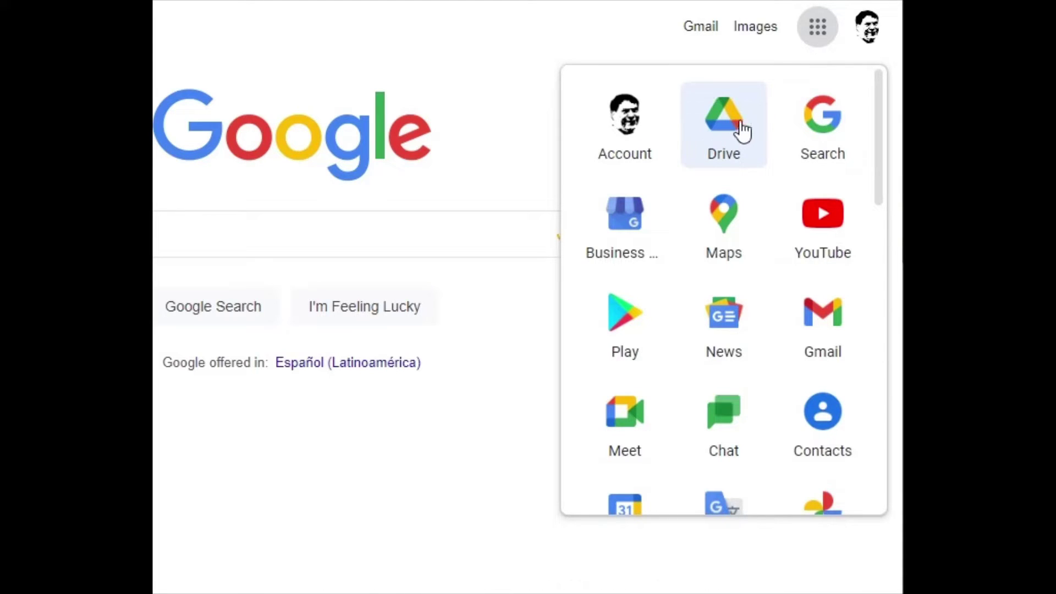
pyautogui.moveTo(730, 123); pyautogui.dragTo(686, 375)
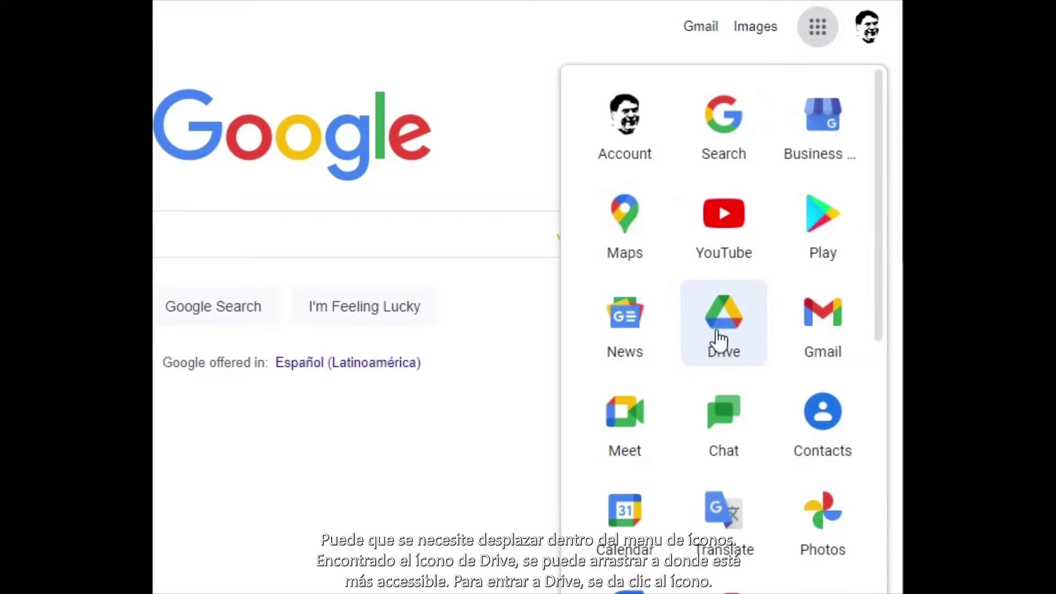
pyautogui.moveTo(724, 333); pyautogui.dragTo(735, 121)
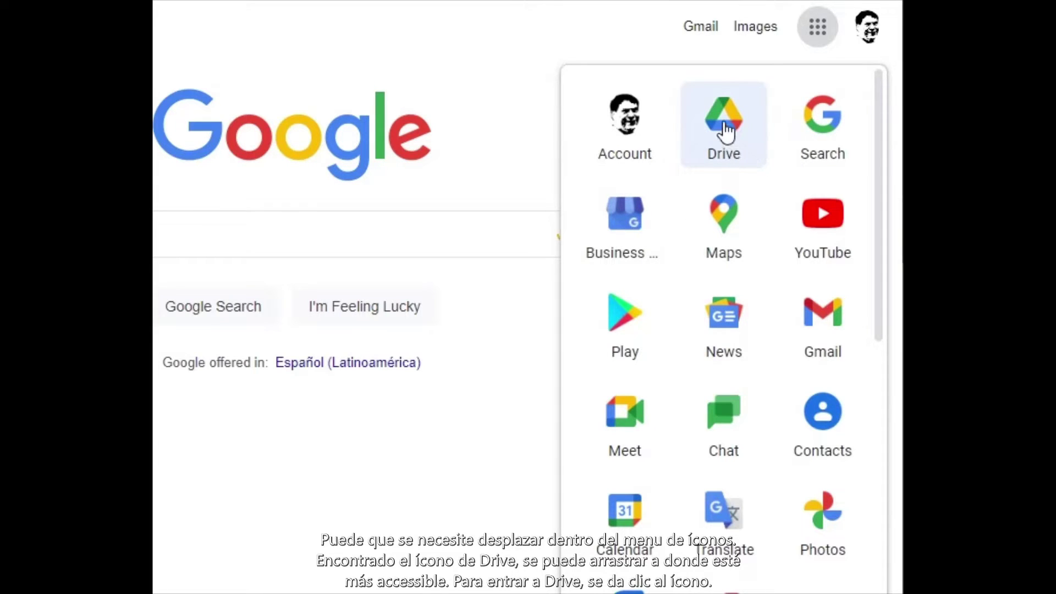
pyautogui.click(725, 130)
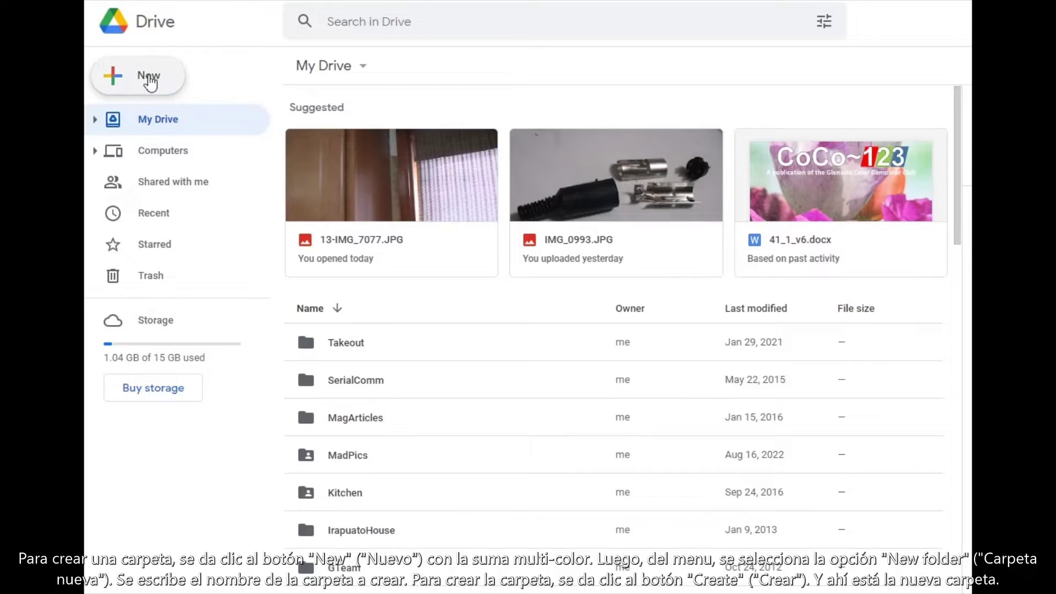
# Step: Create a new folder called 'Compartir' in My Drive
pyautogui.click(150, 82)
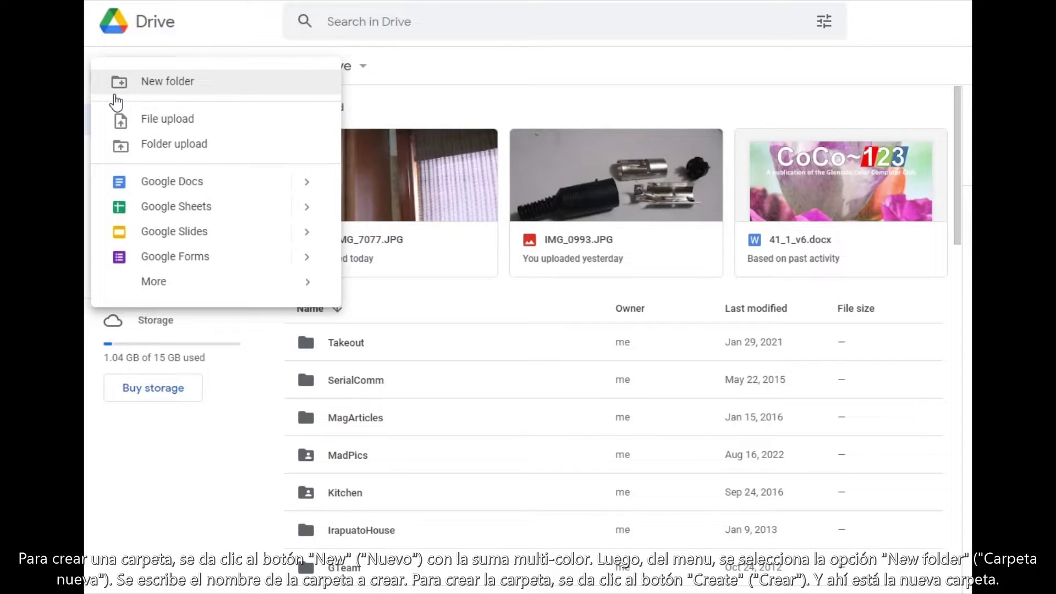
pyautogui.click(170, 89)
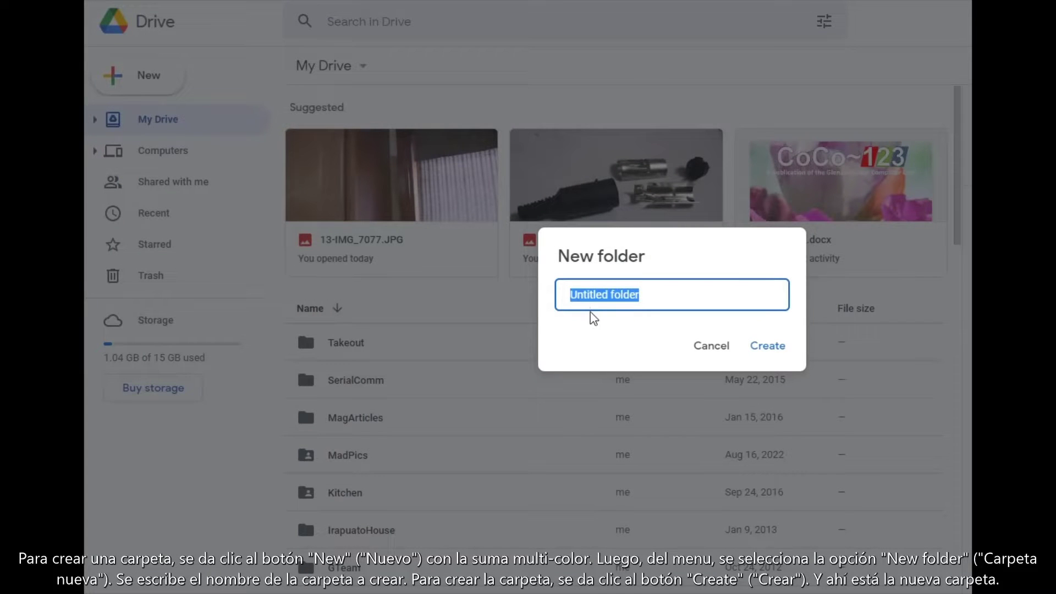
pyautogui.write('Compartir')
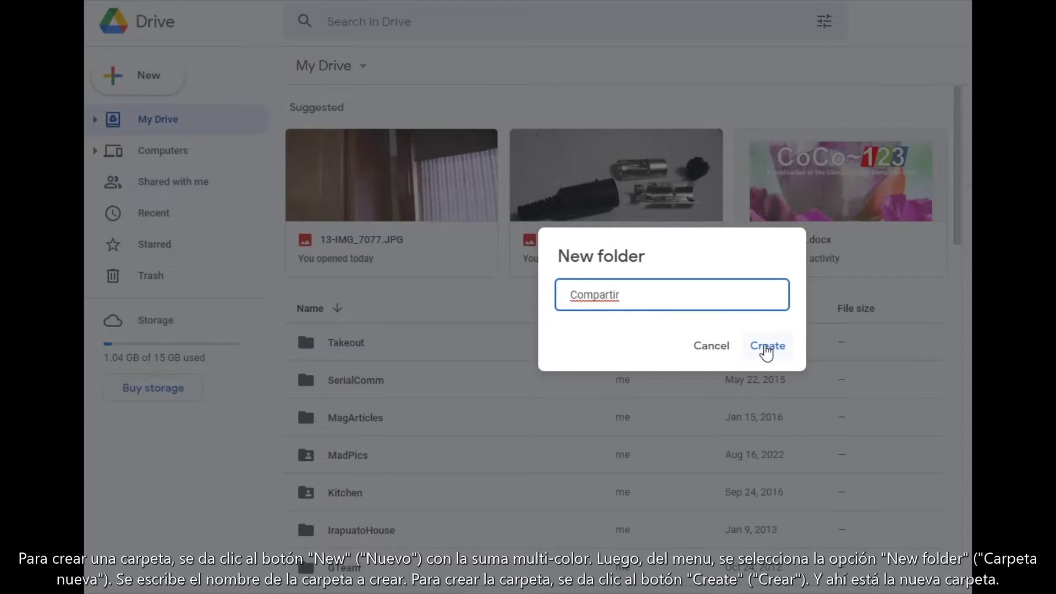
pyautogui.click(767, 349)
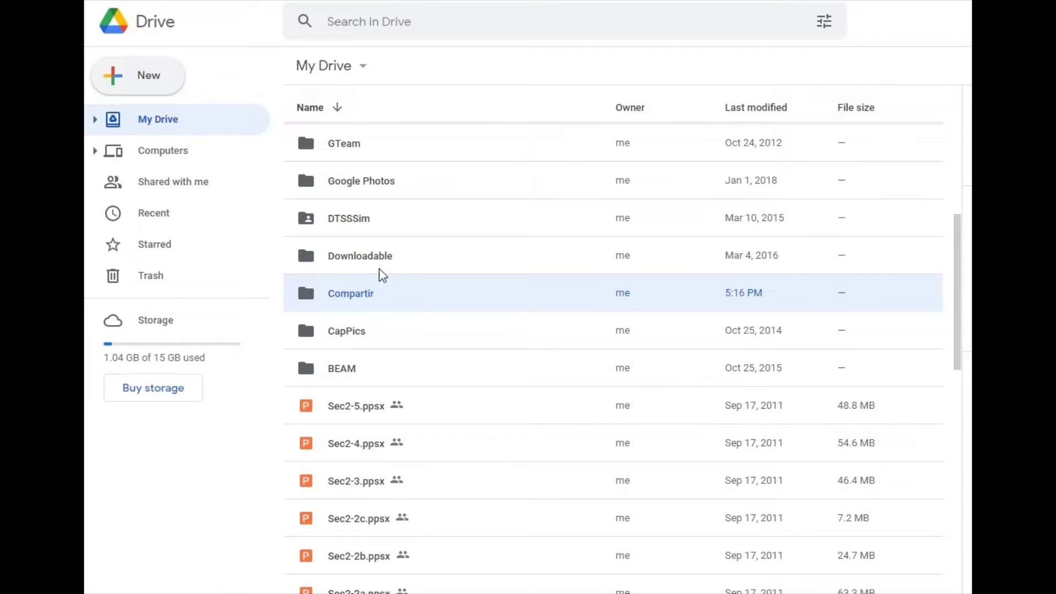
# Step: Open the Compartir folder and bring the local ChibotsLogo files window over Drive
pyautogui.scroll(1, 385, 313)
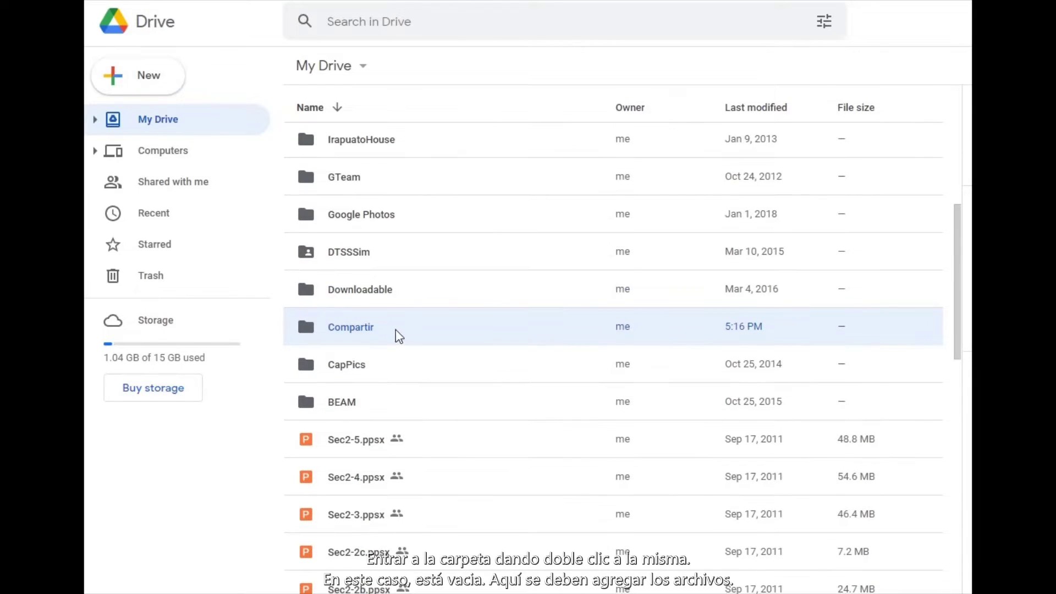
pyautogui.doubleClick(351, 326)
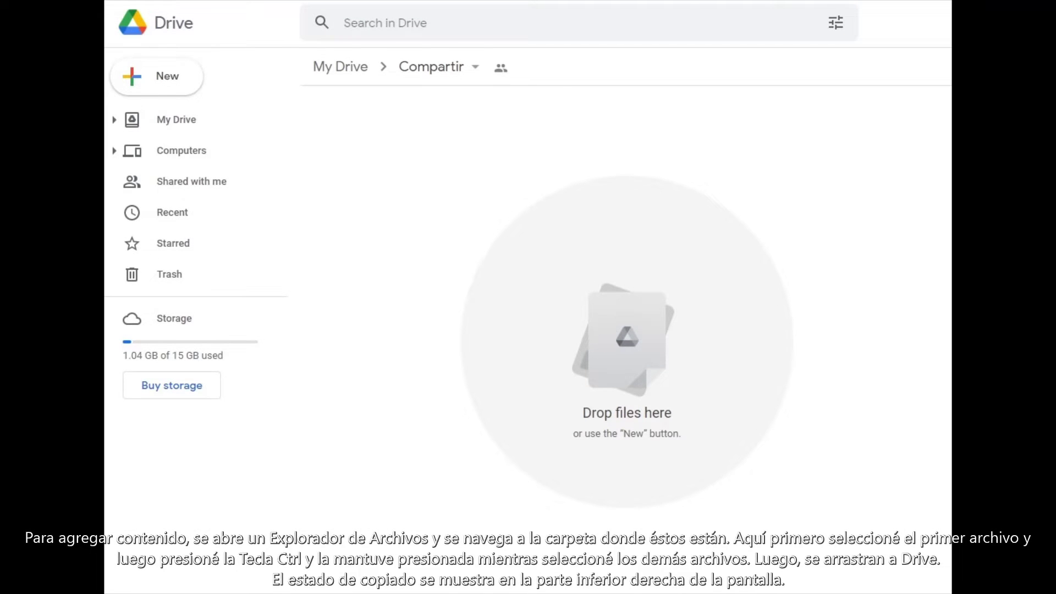
pyautogui.moveTo(113, 588); pyautogui.dragTo(209, 97)
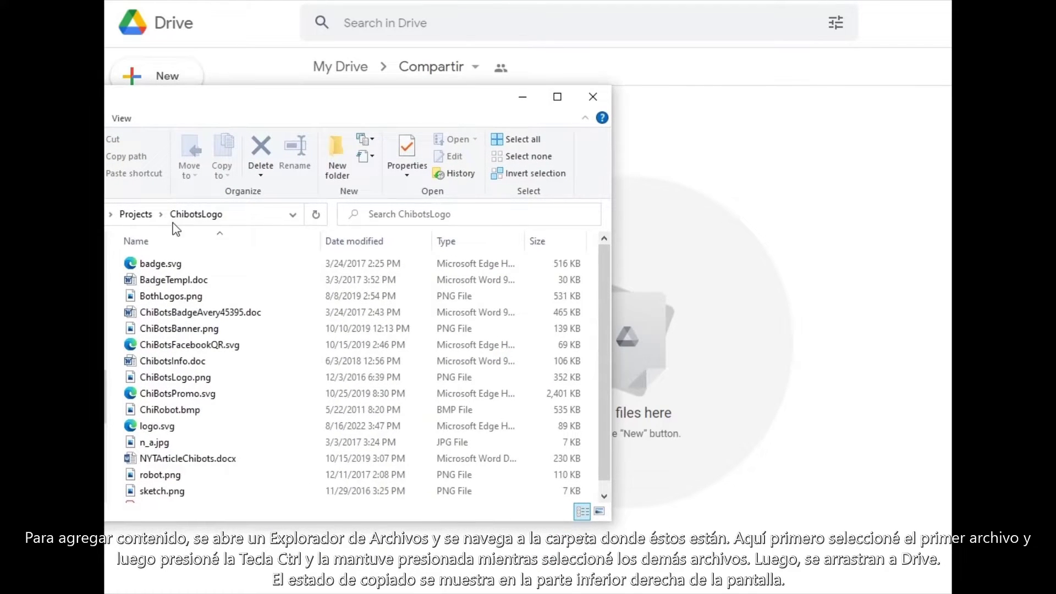
# Step: Select six ChibotsLogo files, from BadgeTempl.doc to ChibotsInfo.doc, and drag them into Compartir
pyautogui.click(157, 284)
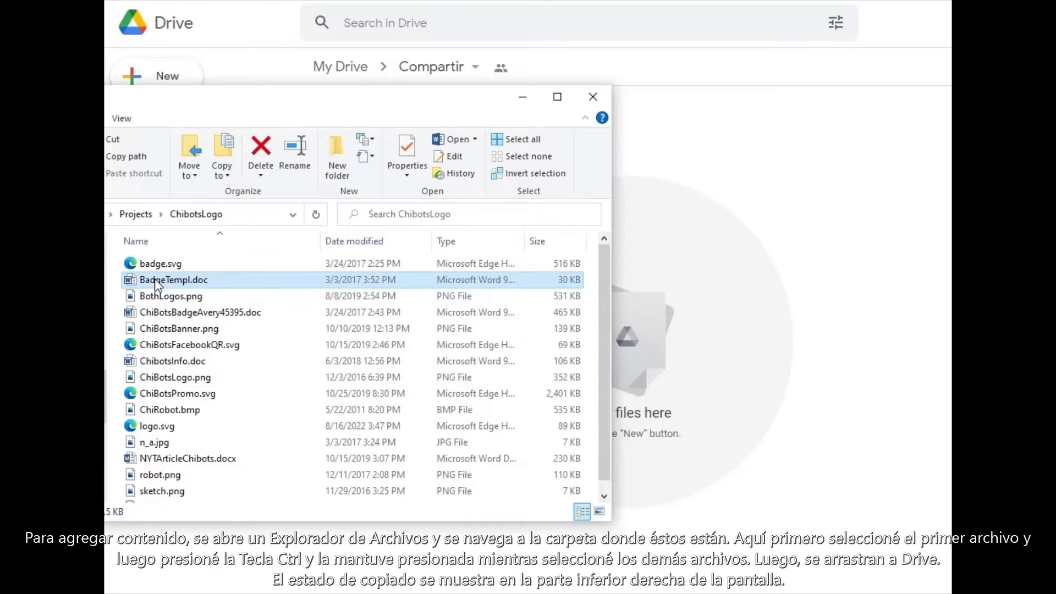
pyautogui.keyDown('ctrl'); pyautogui.click(159, 297); pyautogui.keyUp('ctrl')
pyautogui.keyDown('ctrl'); pyautogui.click(160, 313); pyautogui.keyUp('ctrl')
pyautogui.keyDown('ctrl'); pyautogui.click(162, 330); pyautogui.keyUp('ctrl')
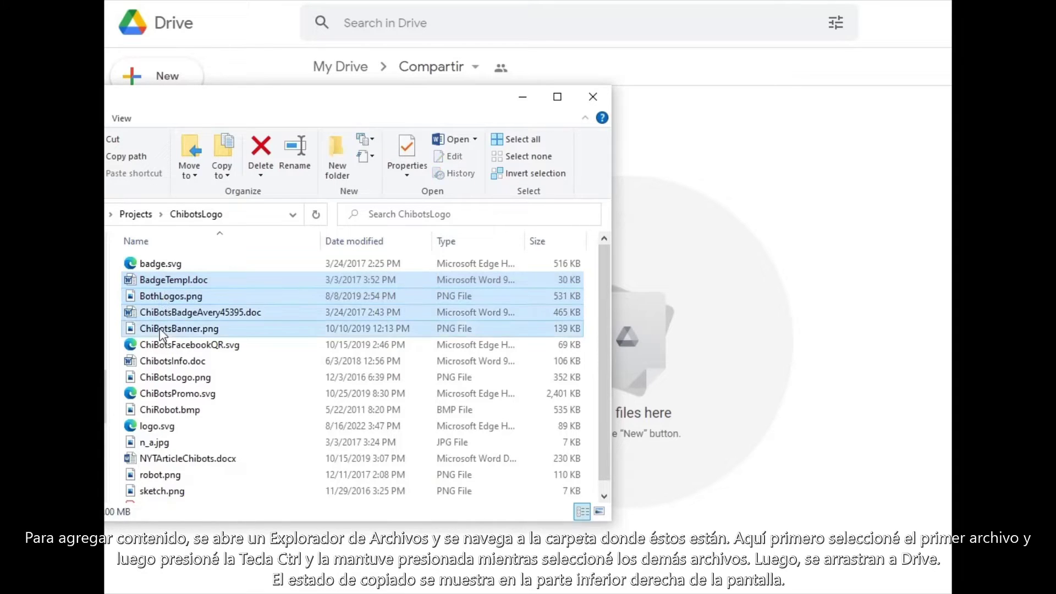
pyautogui.keyDown('ctrl'); pyautogui.click(163, 346); pyautogui.keyUp('ctrl')
pyautogui.keyDown('ctrl'); pyautogui.click(165, 363); pyautogui.keyUp('ctrl')
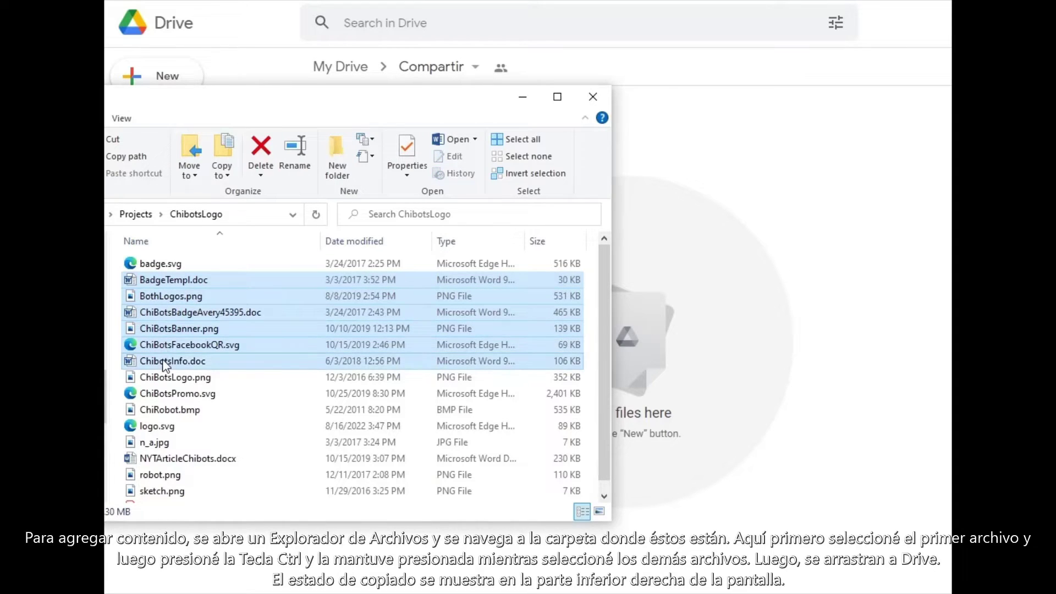
pyautogui.moveTo(165, 363); pyautogui.dragTo(735, 394)
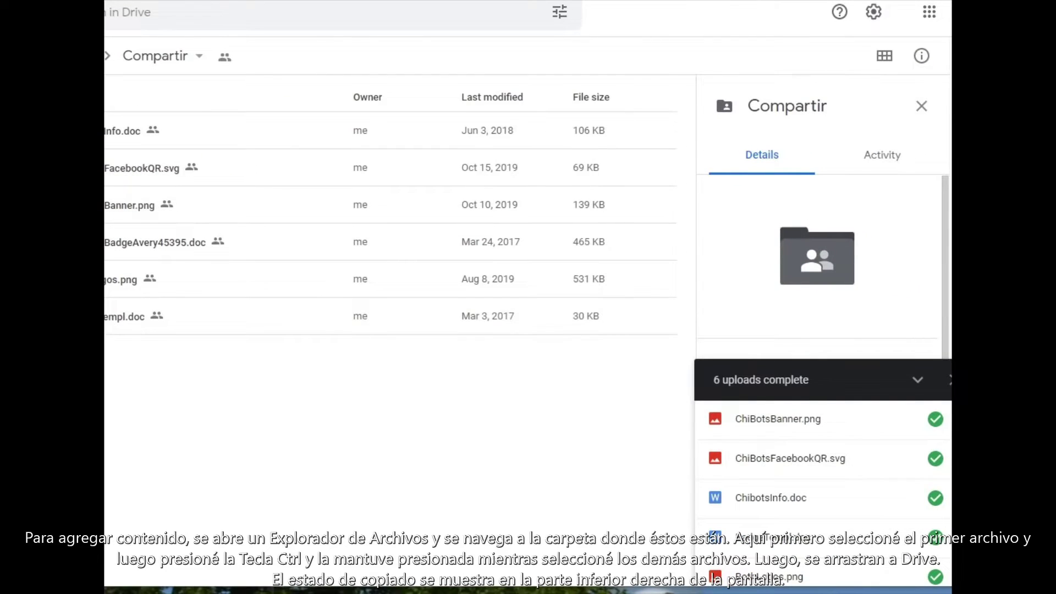
# Step: Start a File upload from the New menu into Compartir
pyautogui.scroll(-1, 823, 484)
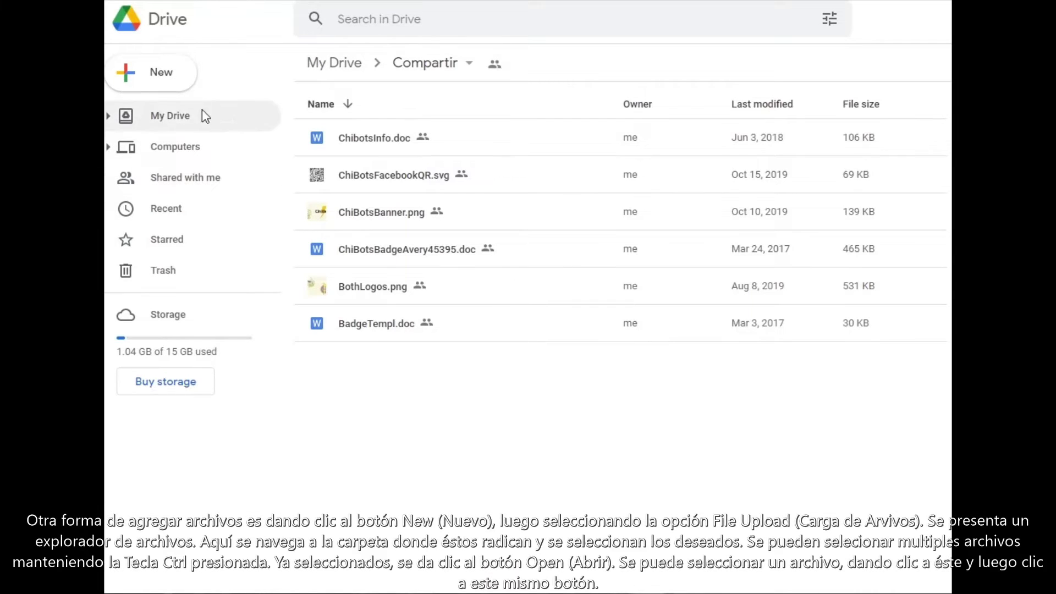
pyautogui.click(133, 79)
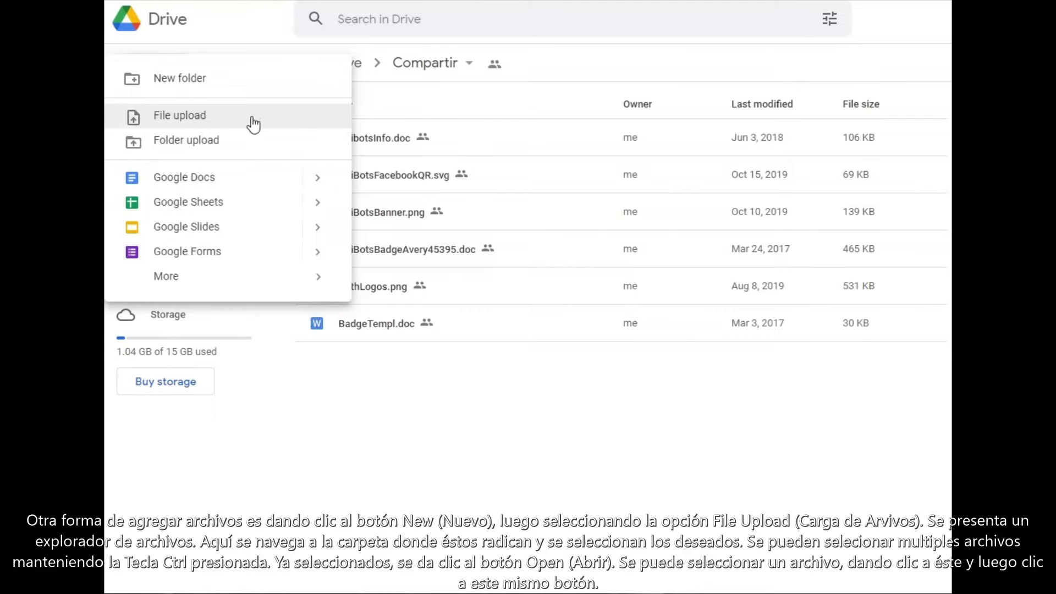
pyautogui.click(236, 114)
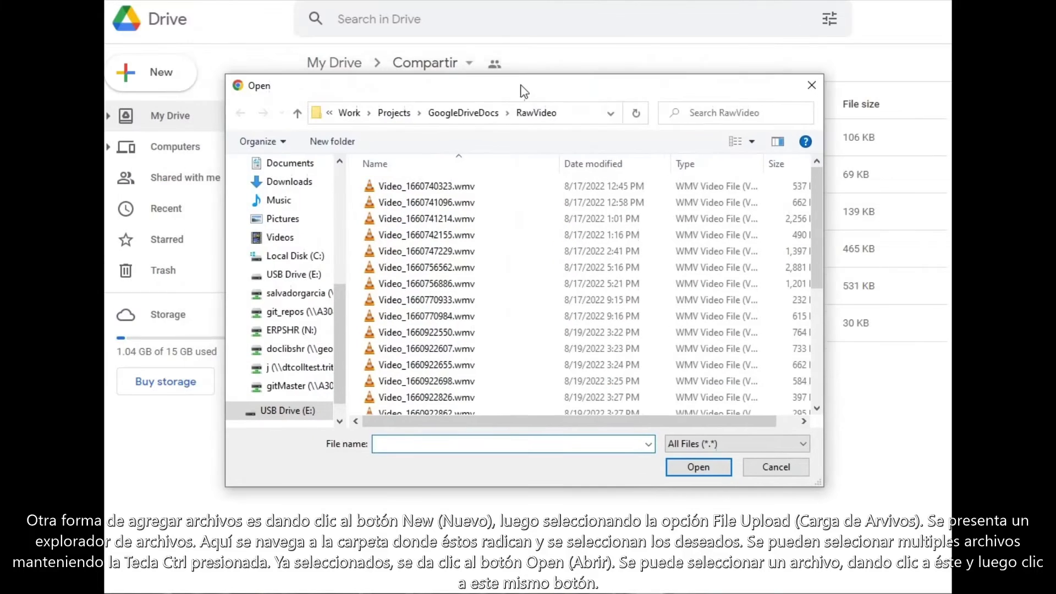
# Step: Navigate the upload picker through Work and Projects to the ChibotsLogo folder
pyautogui.click(347, 112)
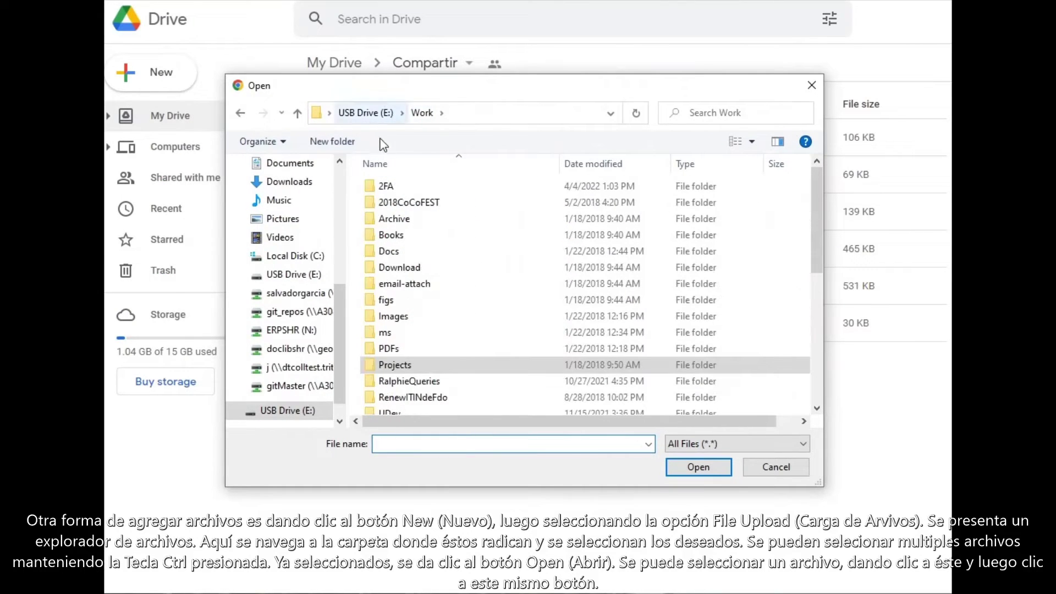
pyautogui.doubleClick(403, 366)
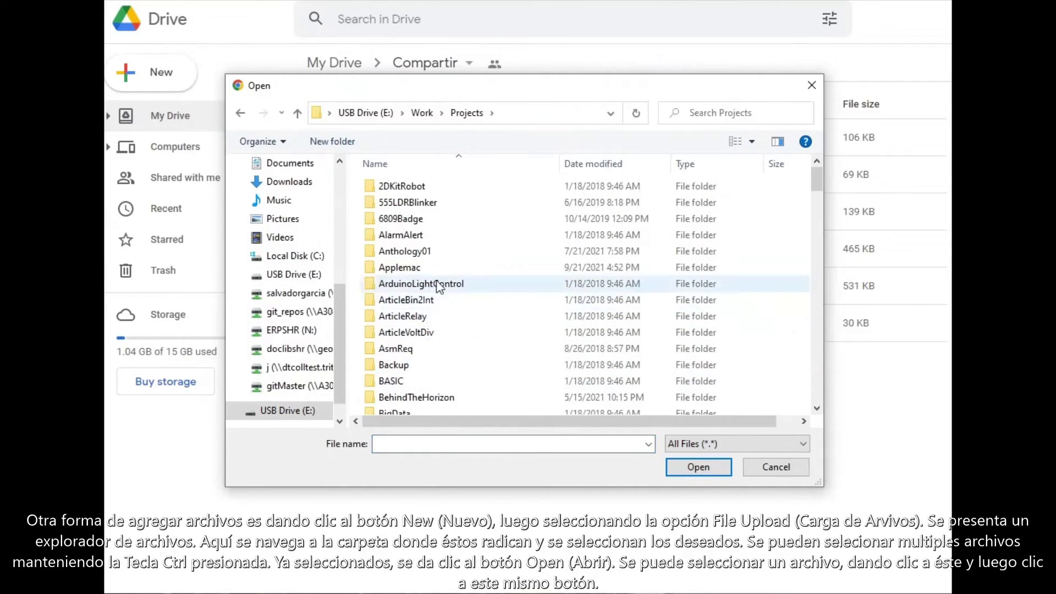
pyautogui.scroll(-4, 435, 287)
pyautogui.scroll(-2, 444, 286)
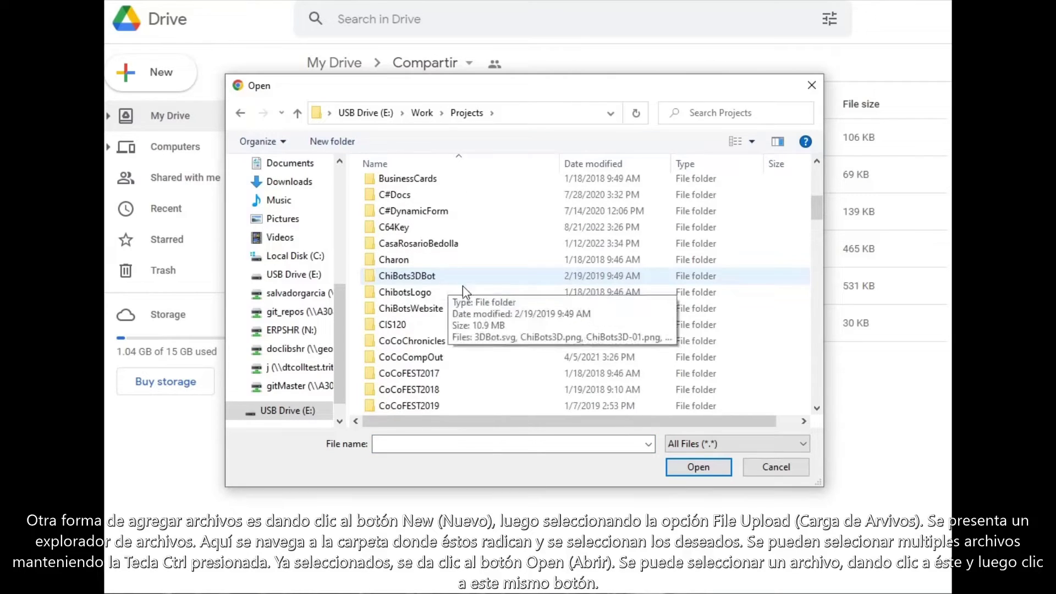
pyautogui.doubleClick(427, 295)
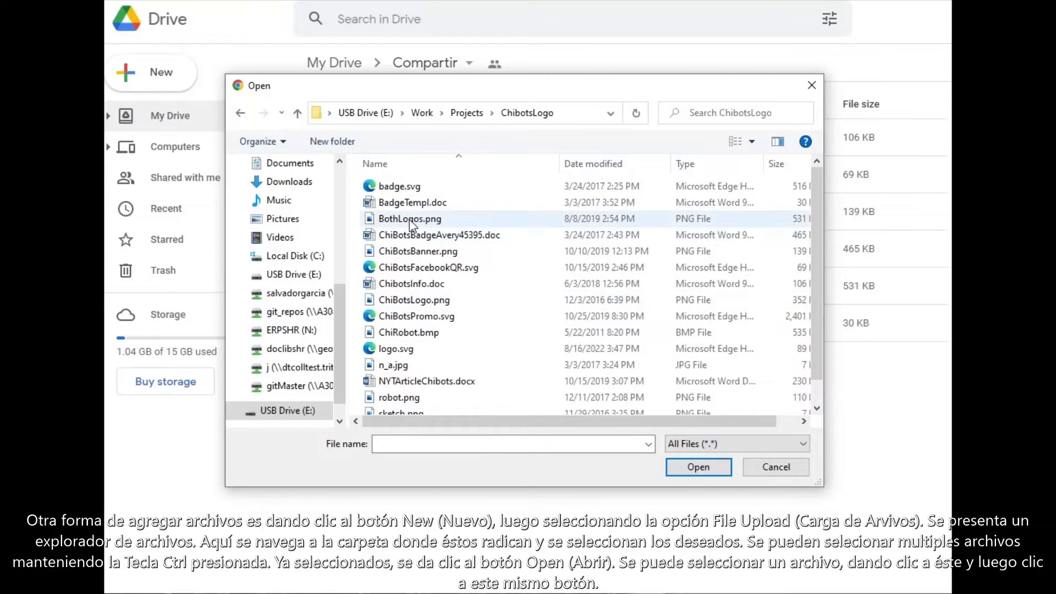
# Step: Try several file selections, ending with ChiBotsBadgeAvery45395.doc chosen
pyautogui.click(417, 204)
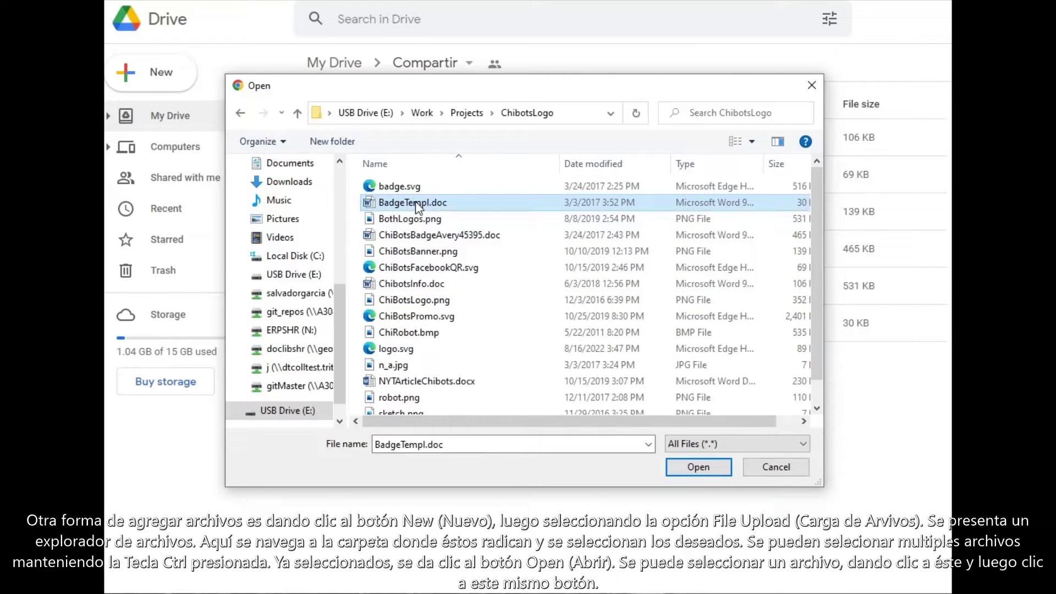
pyautogui.keyDown('ctrl'); pyautogui.click(413, 219); pyautogui.keyUp('ctrl')
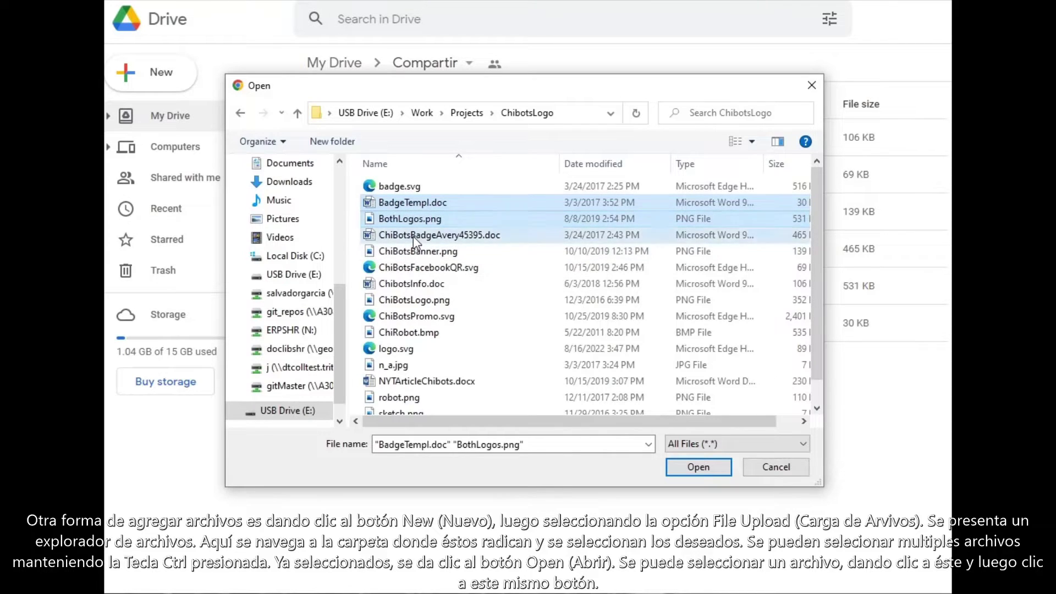
pyautogui.keyDown('ctrl'); pyautogui.click(414, 236); pyautogui.keyUp('ctrl')
pyautogui.keyDown('ctrl'); pyautogui.click(413, 252); pyautogui.keyUp('ctrl')
pyautogui.keyDown('ctrl'); pyautogui.click(412, 269); pyautogui.keyUp('ctrl')
pyautogui.keyDown('ctrl'); pyautogui.click(407, 282); pyautogui.keyUp('ctrl')
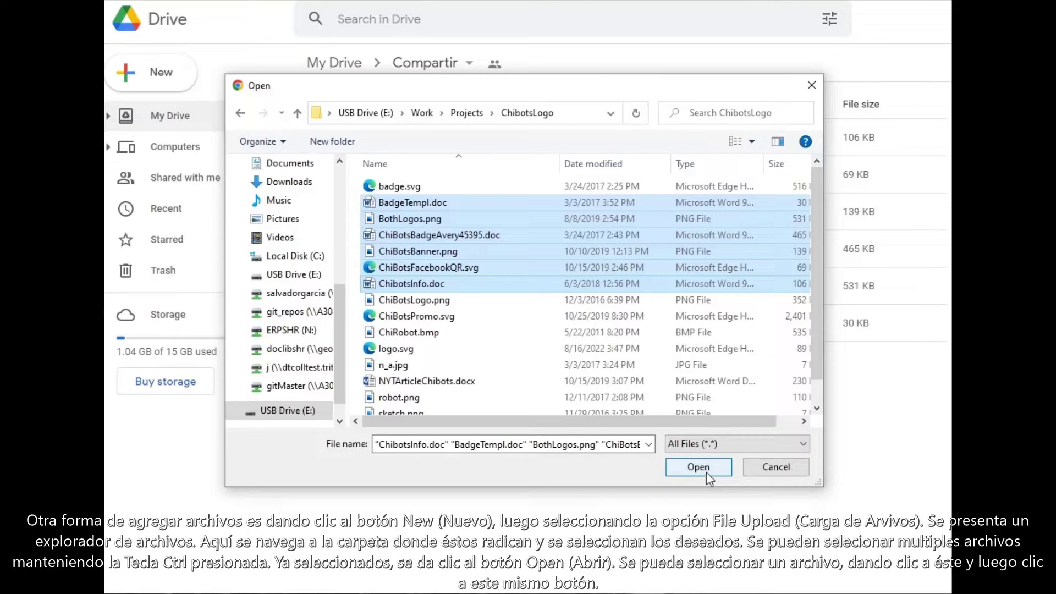
pyautogui.click(446, 317)
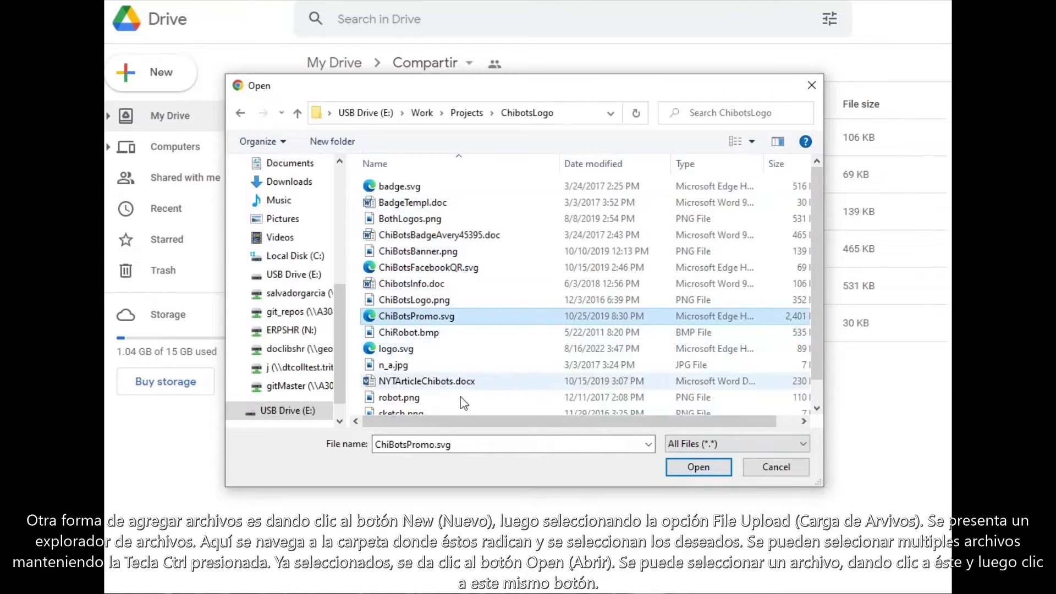
pyautogui.click(396, 204)
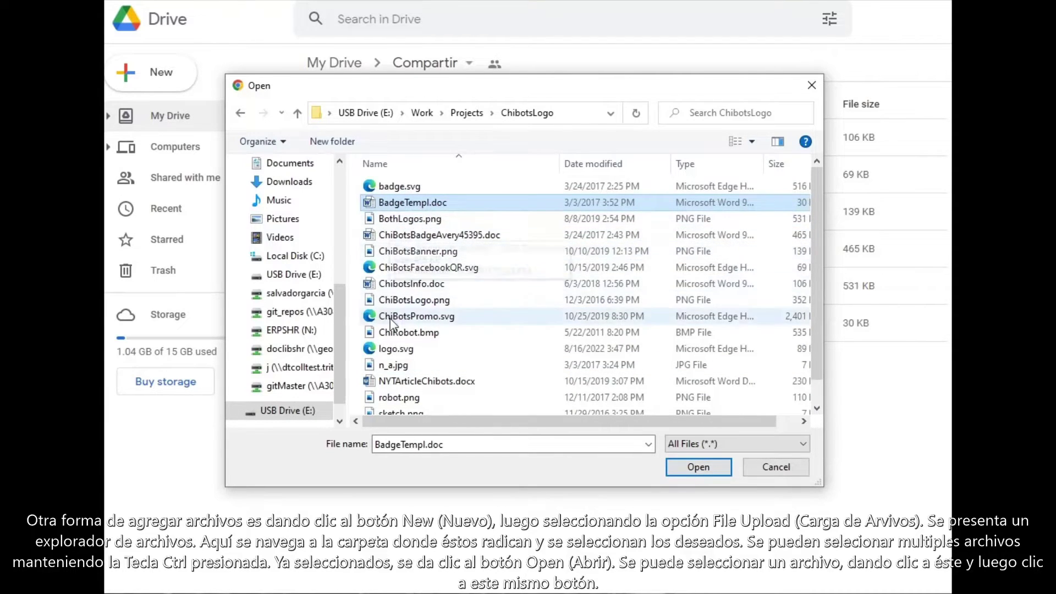
pyautogui.click(414, 236)
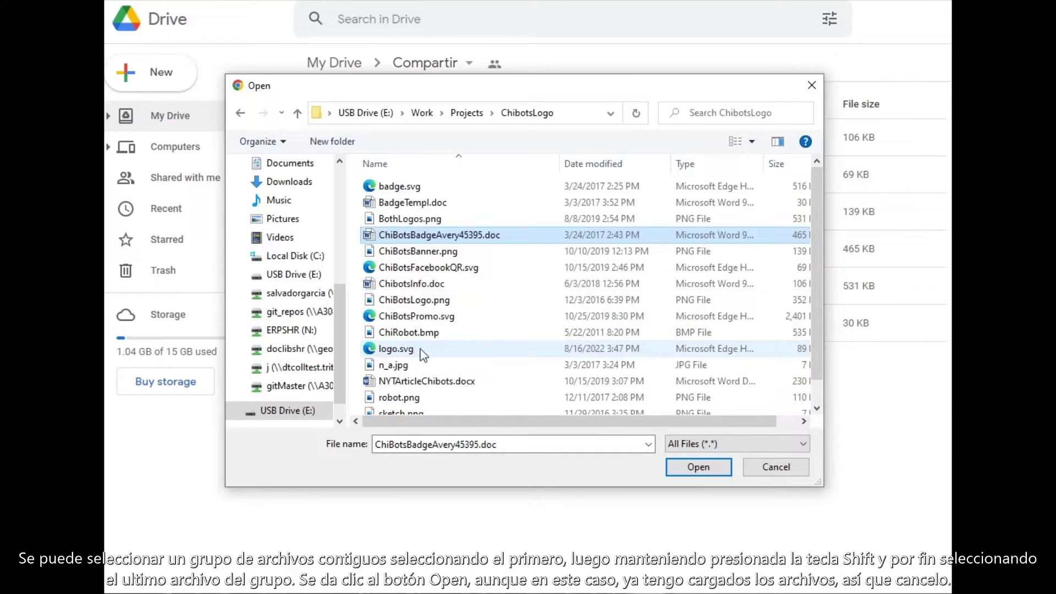
# Step: Extend the selection through logo.svg, then cancel the picker without uploading
pyautogui.keyDown('shift'); pyautogui.click(404, 352); pyautogui.keyUp('shift')
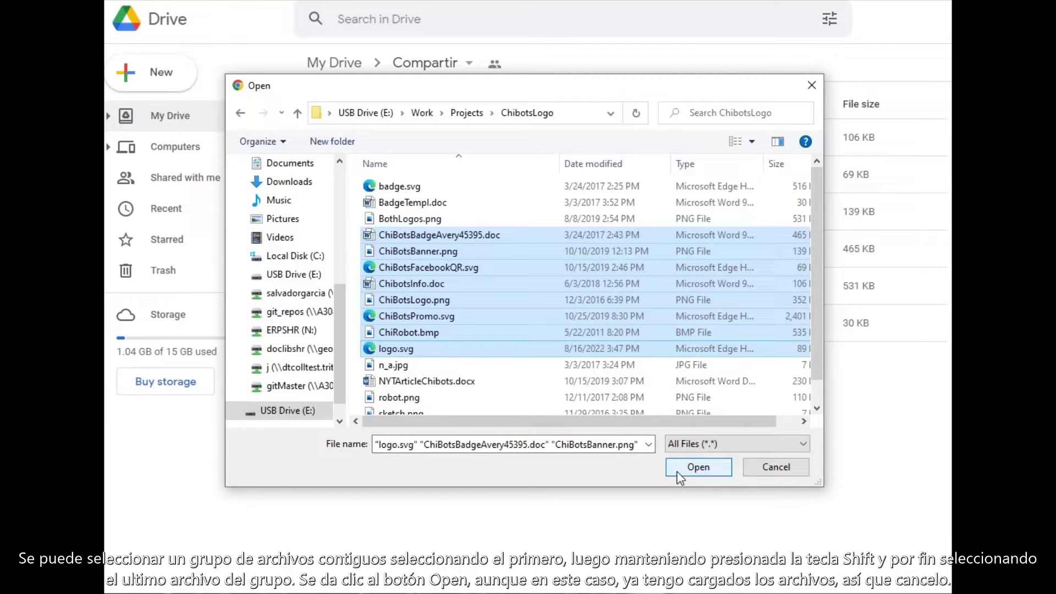
pyautogui.click(772, 474)
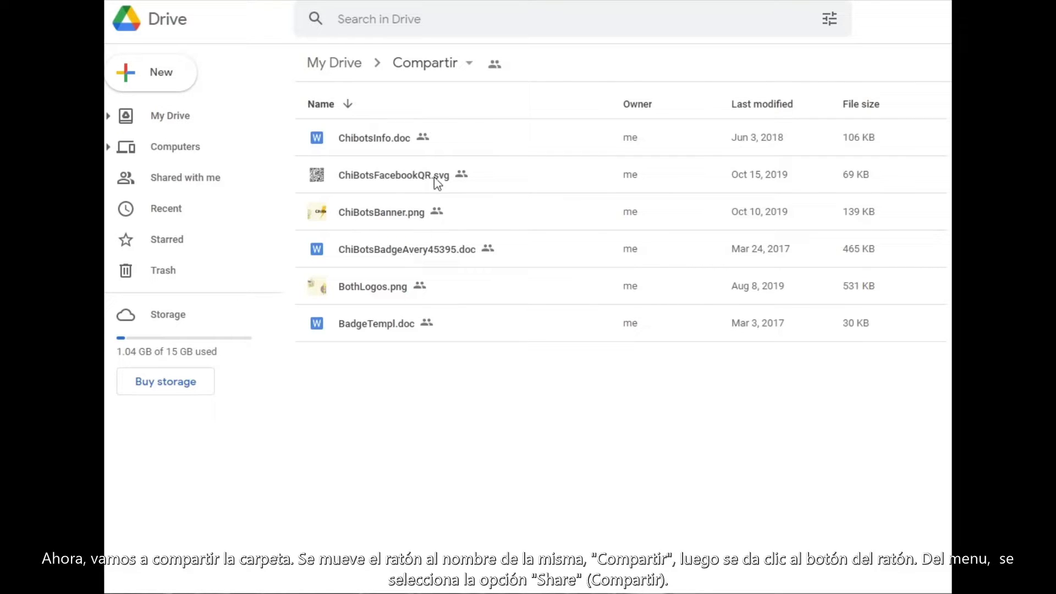
pyautogui.click(470, 69)
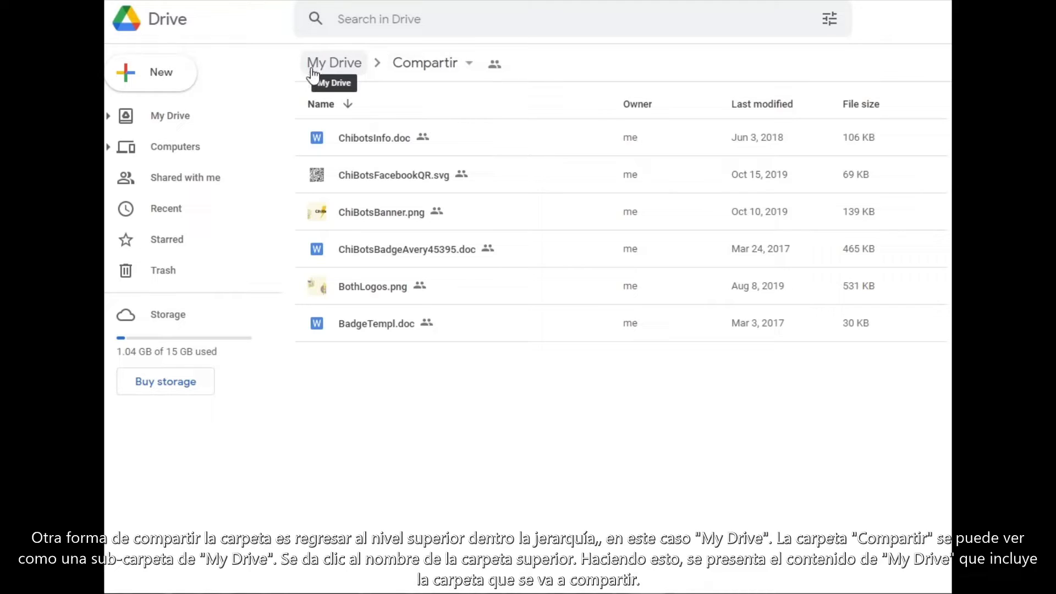
# Step: Return to My Drive and select the Compartir folder in the list
pyautogui.click(345, 64)
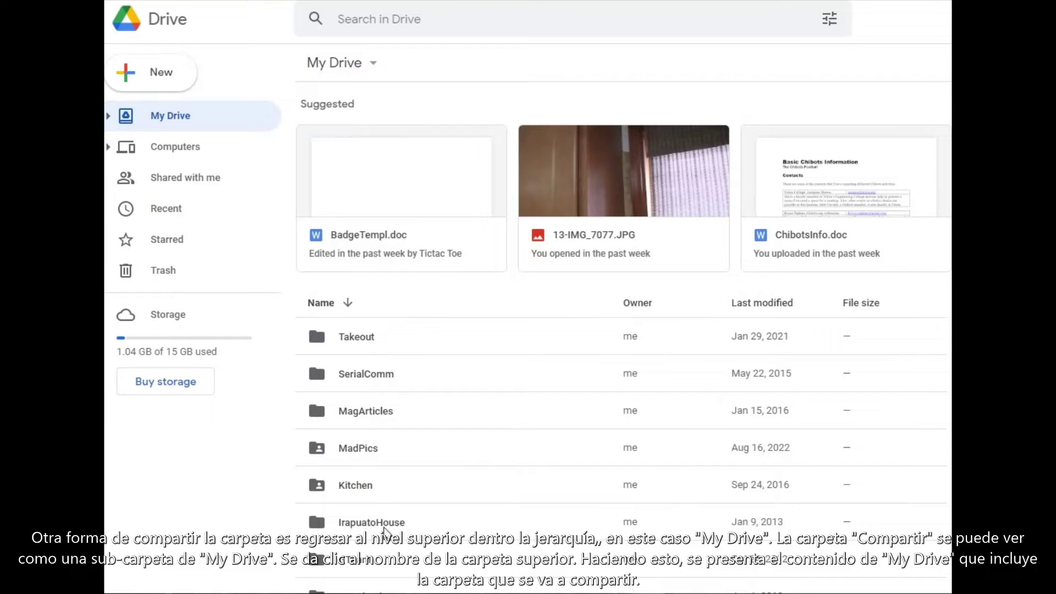
pyautogui.scroll(-4, 412, 513)
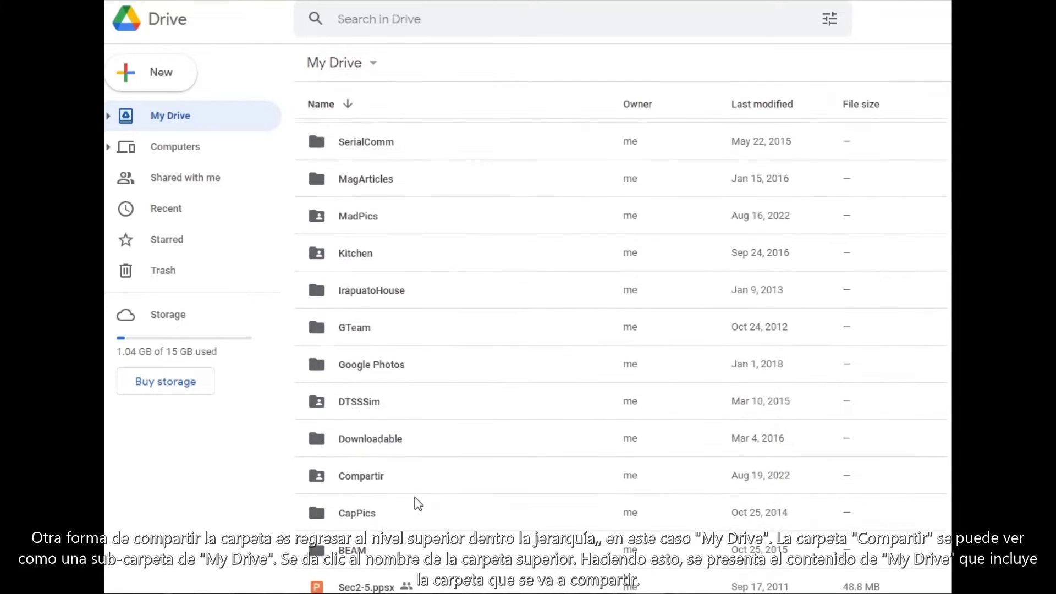
pyautogui.scroll(-2, 417, 503)
pyautogui.click(365, 399)
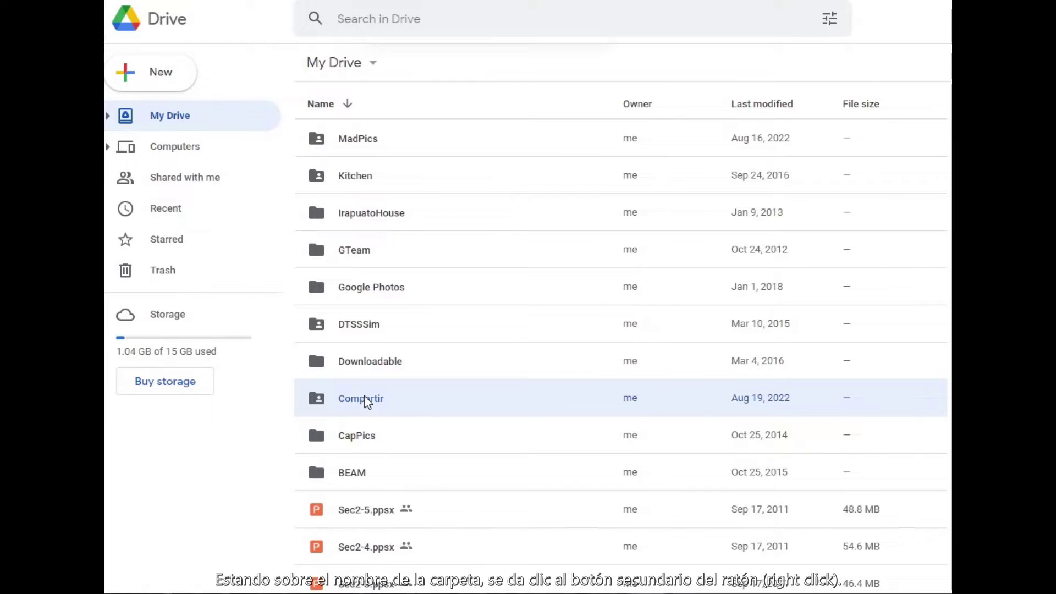
# Step: Choose Share from Compartir's right-click menu
pyautogui.rightClick(366, 401)
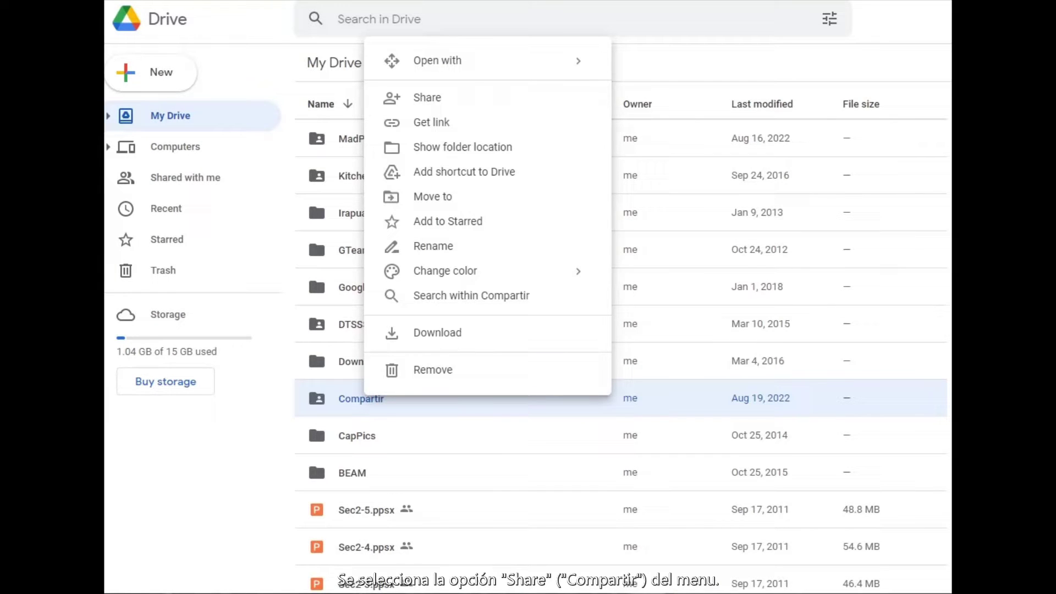
pyautogui.click(427, 98)
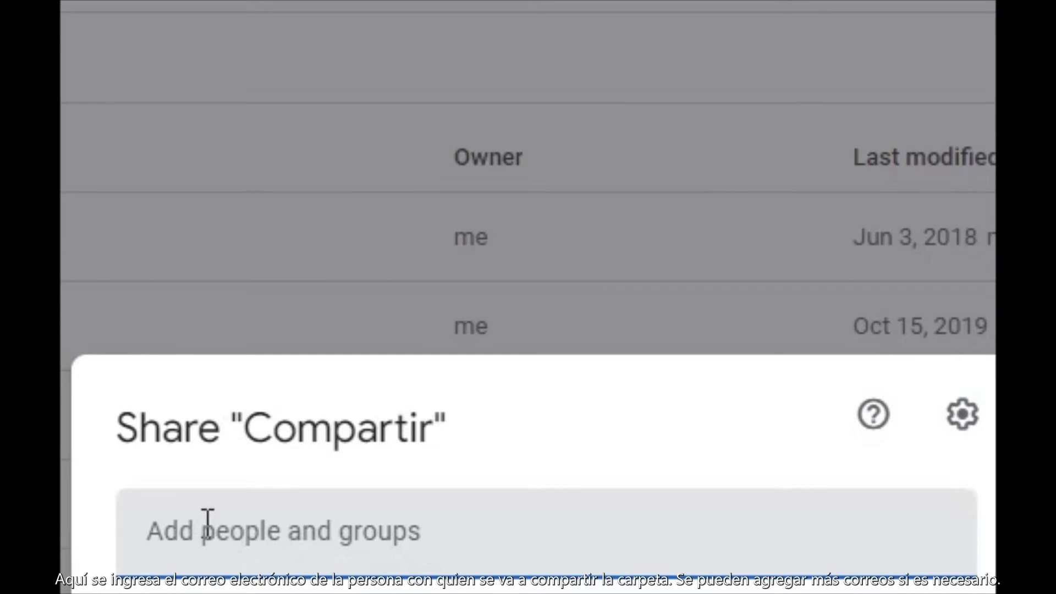
# Step: Enter the second account's e-mail address in the Add people and groups field
pyautogui.click(207, 520)
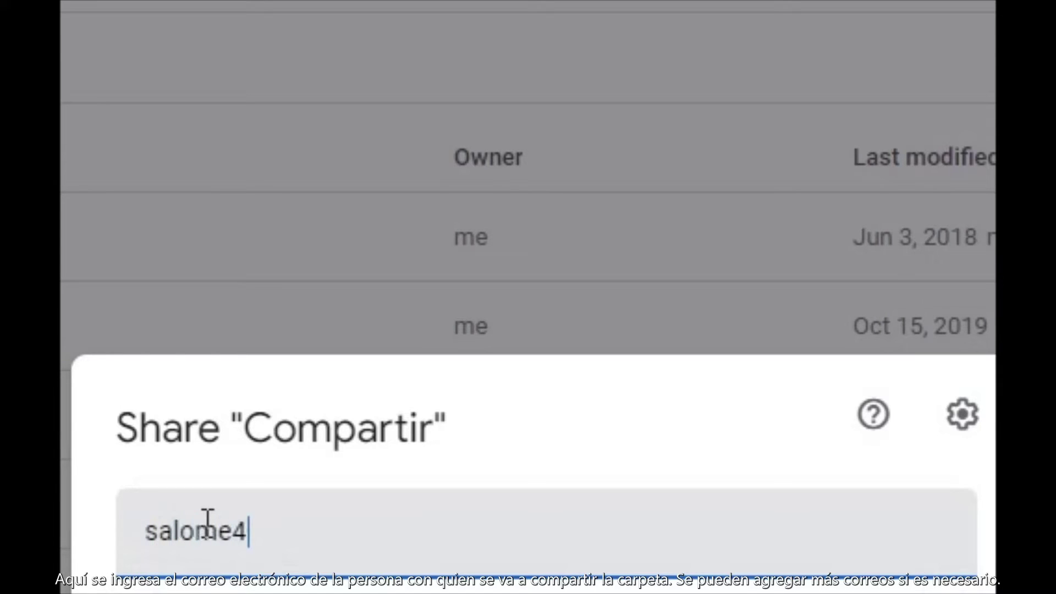
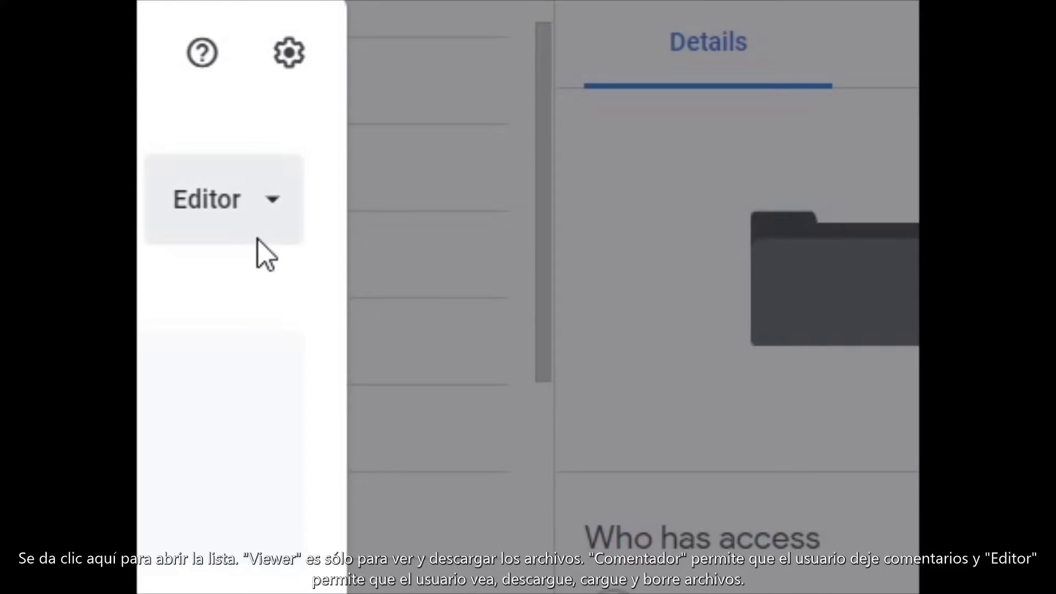
pyautogui.click(269, 208)
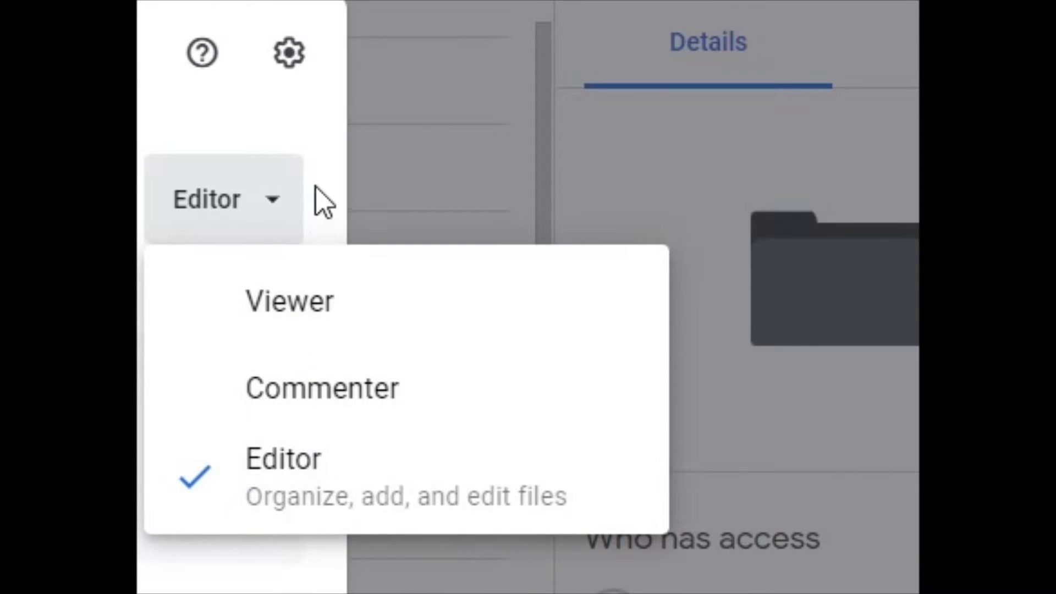
pyautogui.click(318, 179)
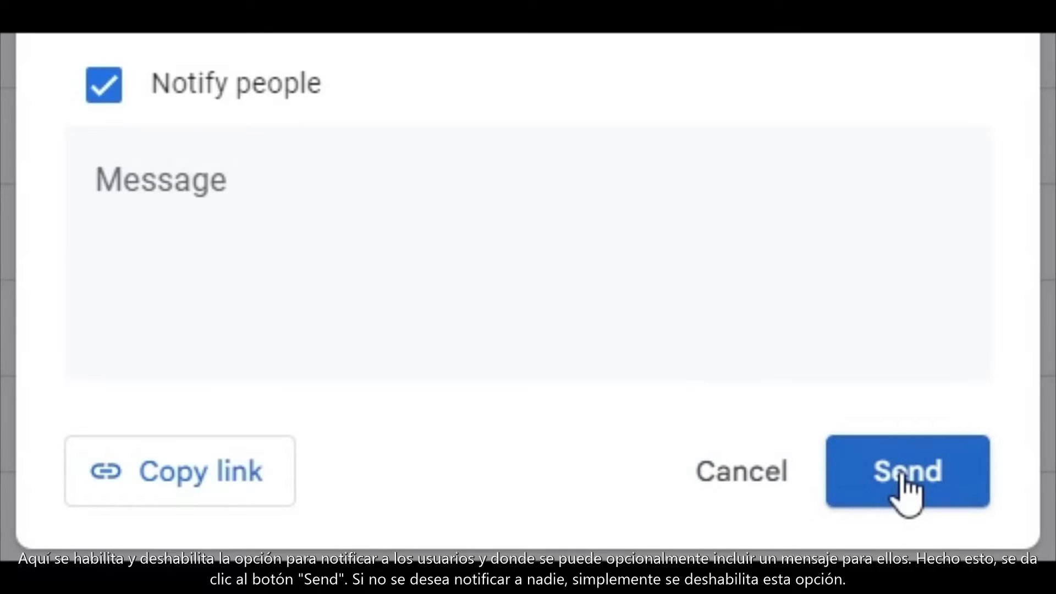
# Step: Share the Compartir folder with the second account without sending a notification e-mail
pyautogui.click(106, 110)
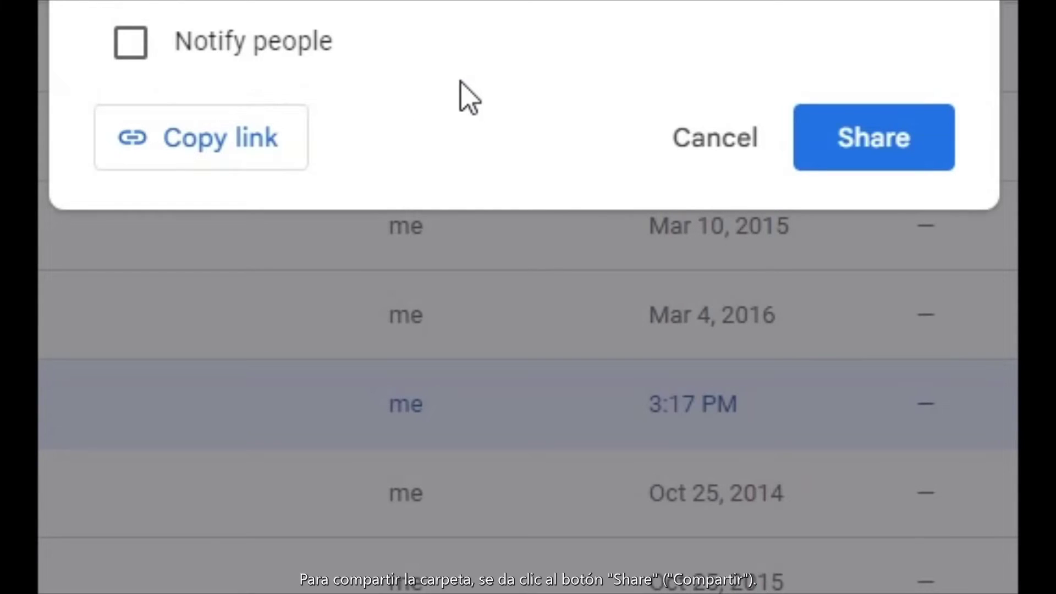
pyautogui.click(873, 159)
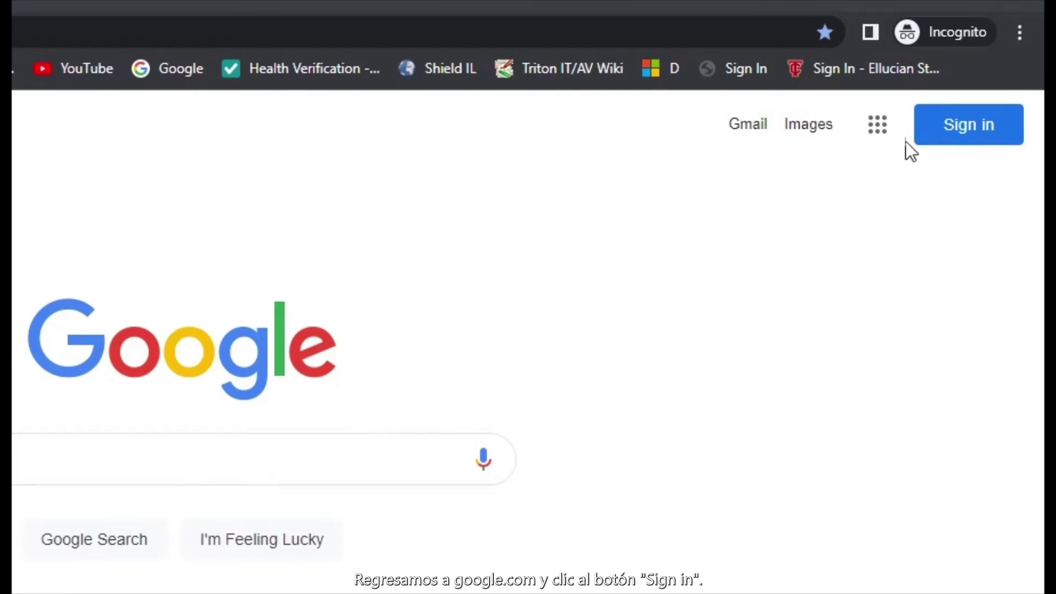
# Step: Sign in with the second account's Outlook e-mail address and its password
pyautogui.click(966, 121)
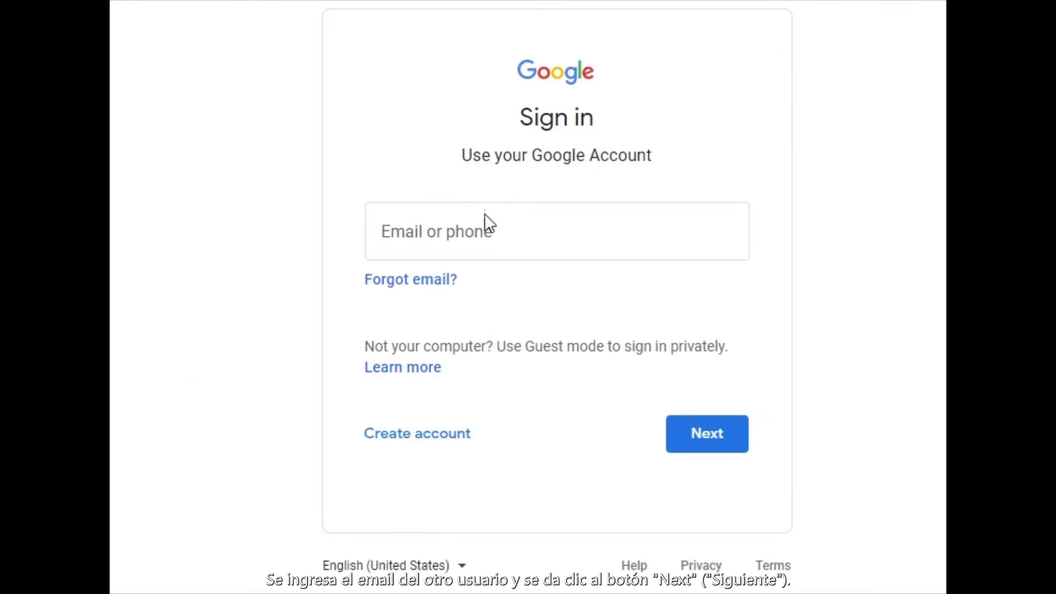
pyautogui.click(87, 484)
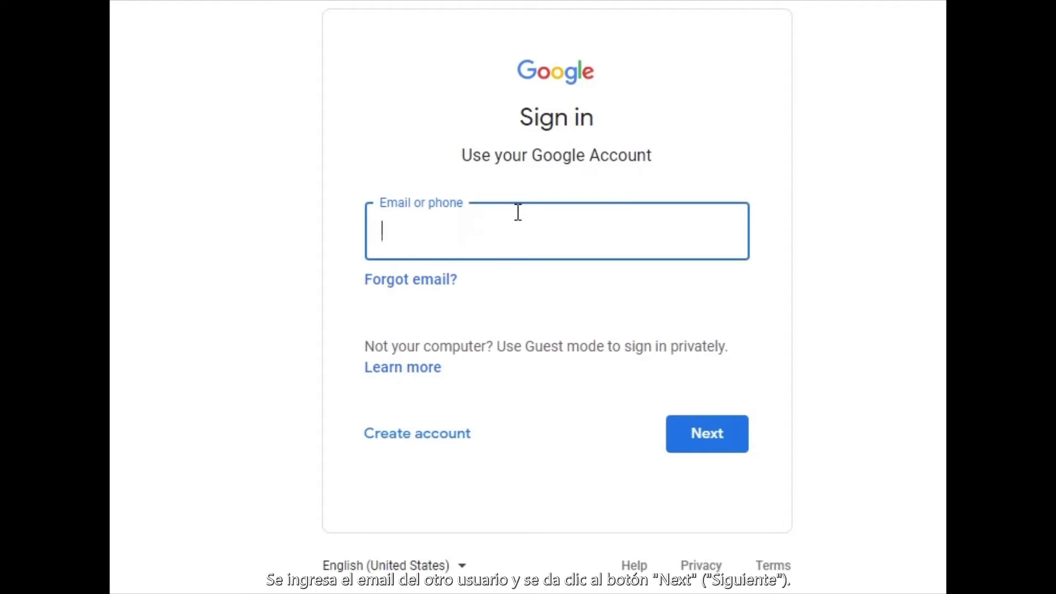
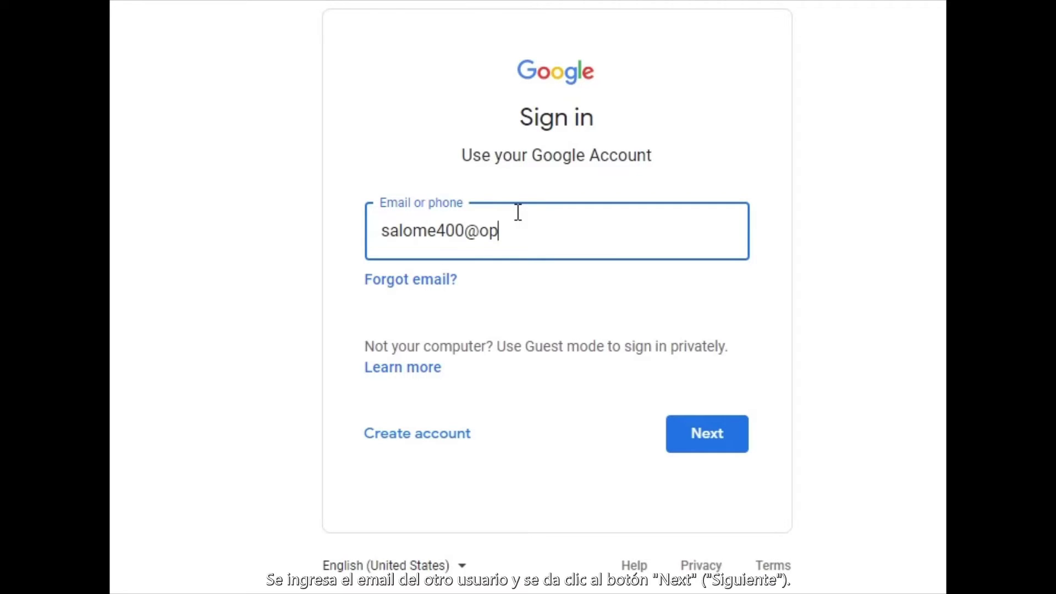
pyautogui.click(704, 440)
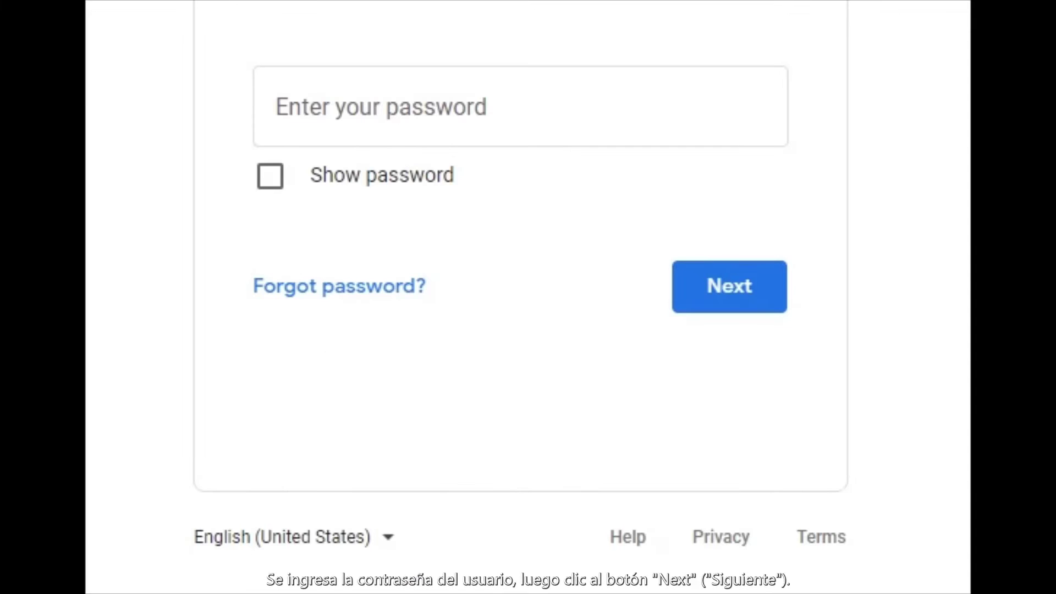
pyautogui.click(378, 114)
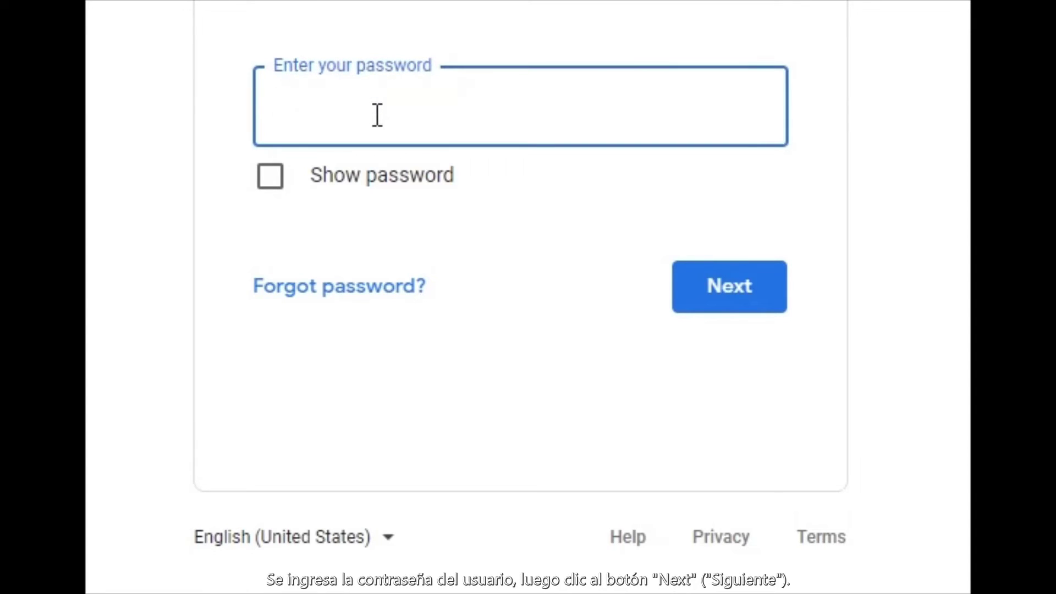
pyautogui.write('•••••••••••')
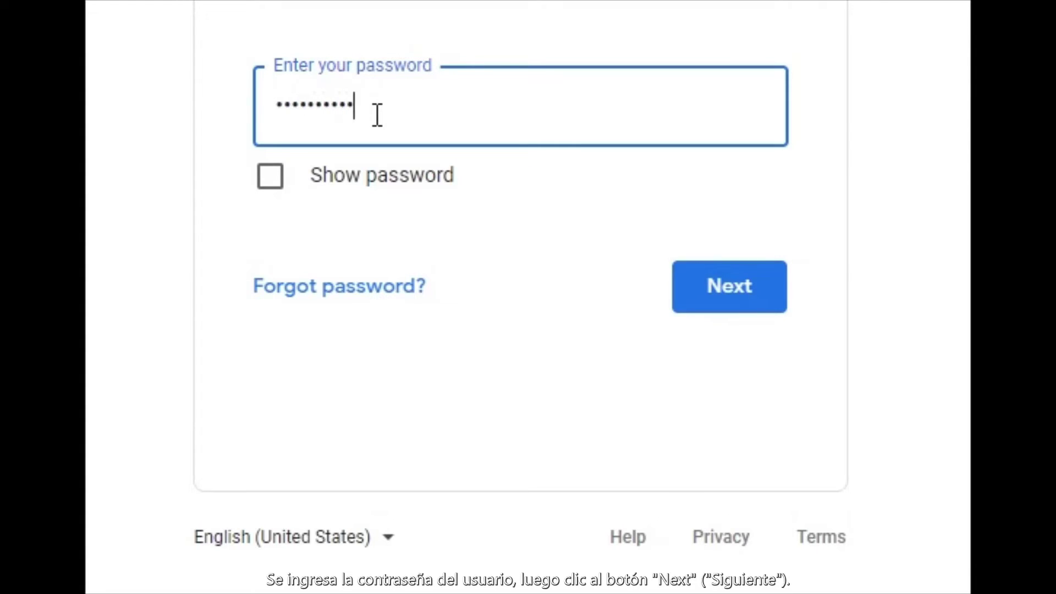
pyautogui.click(752, 294)
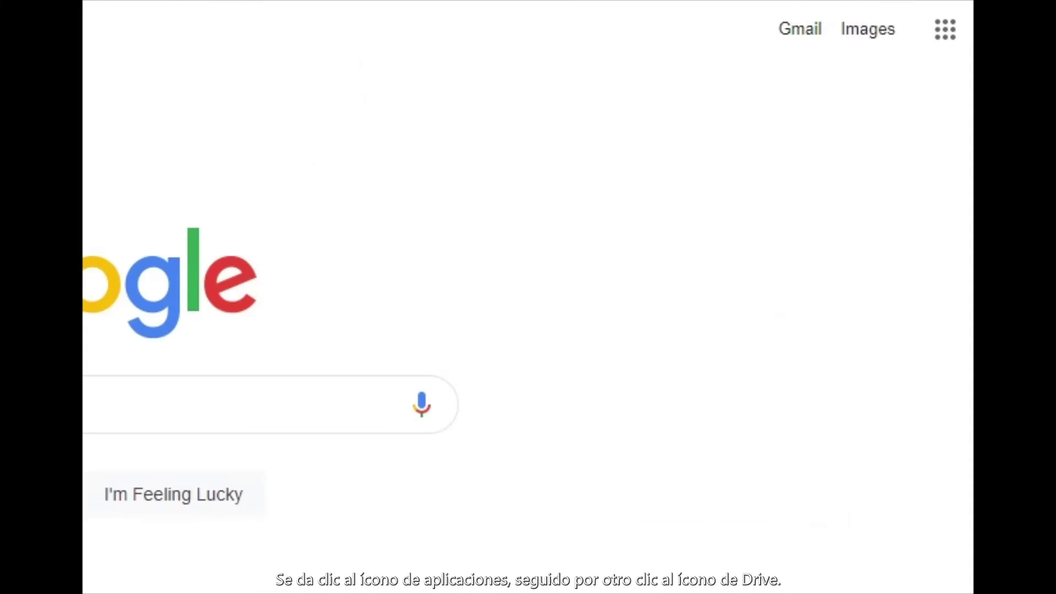
# Step: Open Google Drive from the apps menu and open Compartir under Shared with me
pyautogui.click(947, 34)
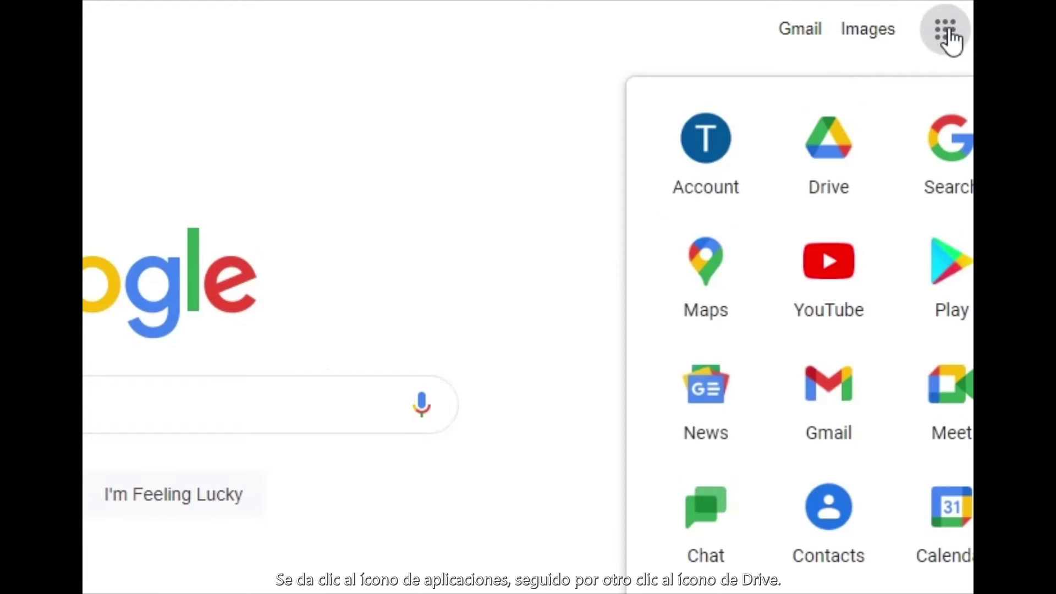
pyautogui.click(825, 151)
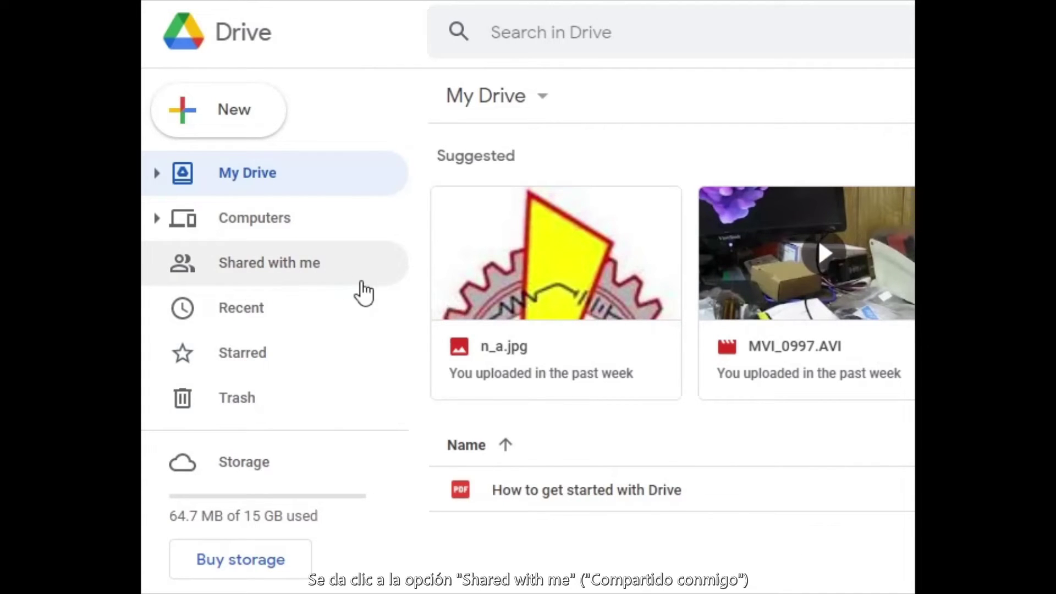
pyautogui.click(275, 268)
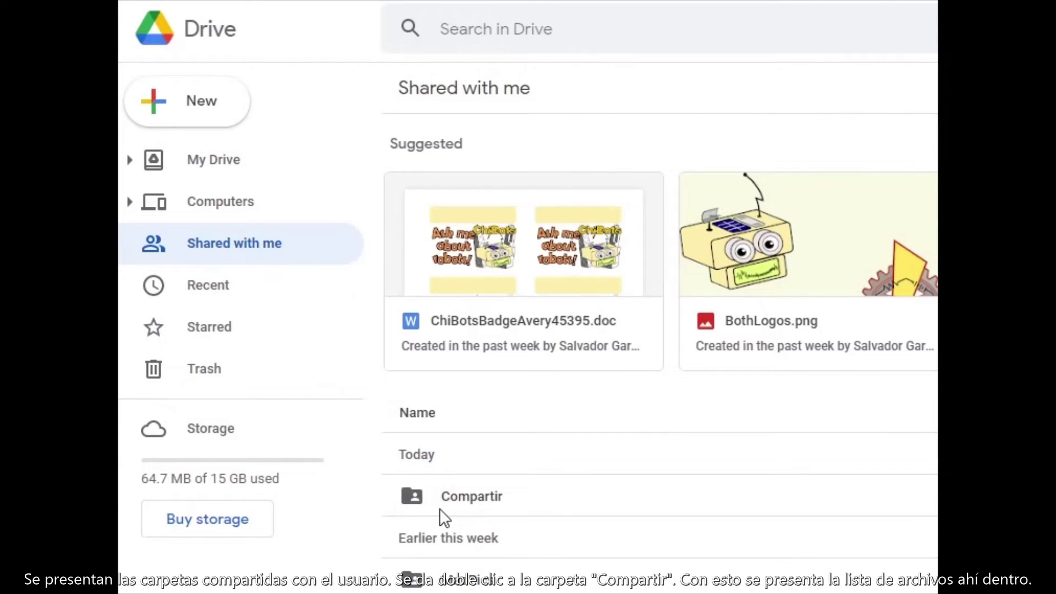
pyautogui.doubleClick(457, 494)
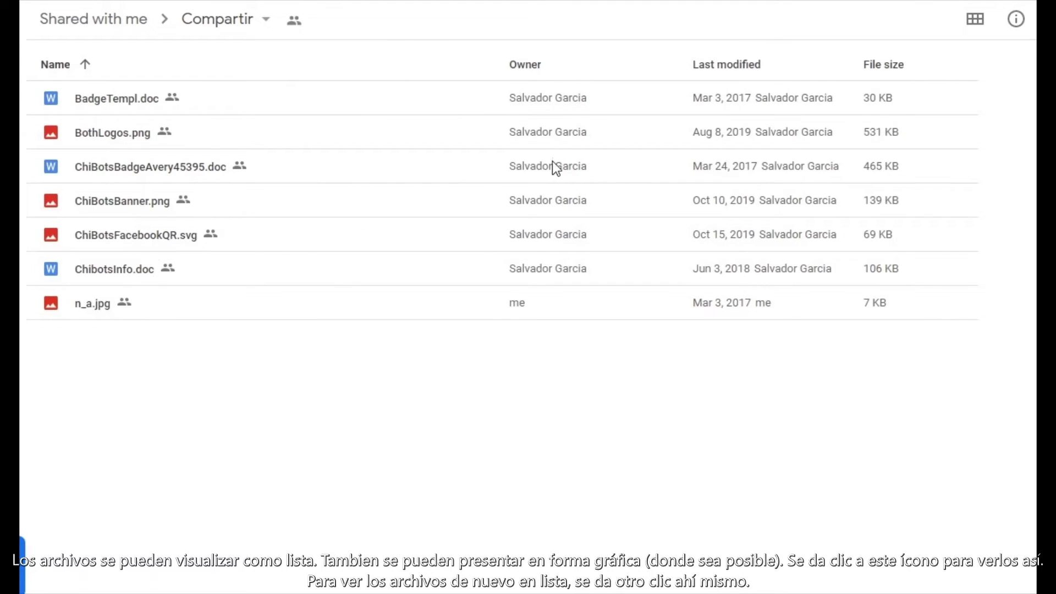
pyautogui.click(975, 20)
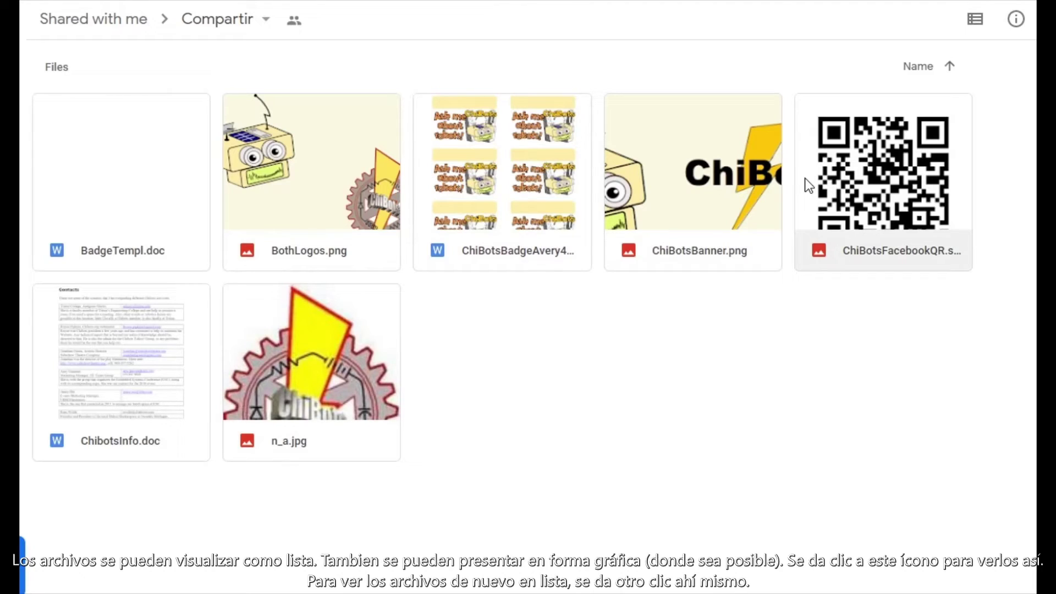
pyautogui.click(983, 26)
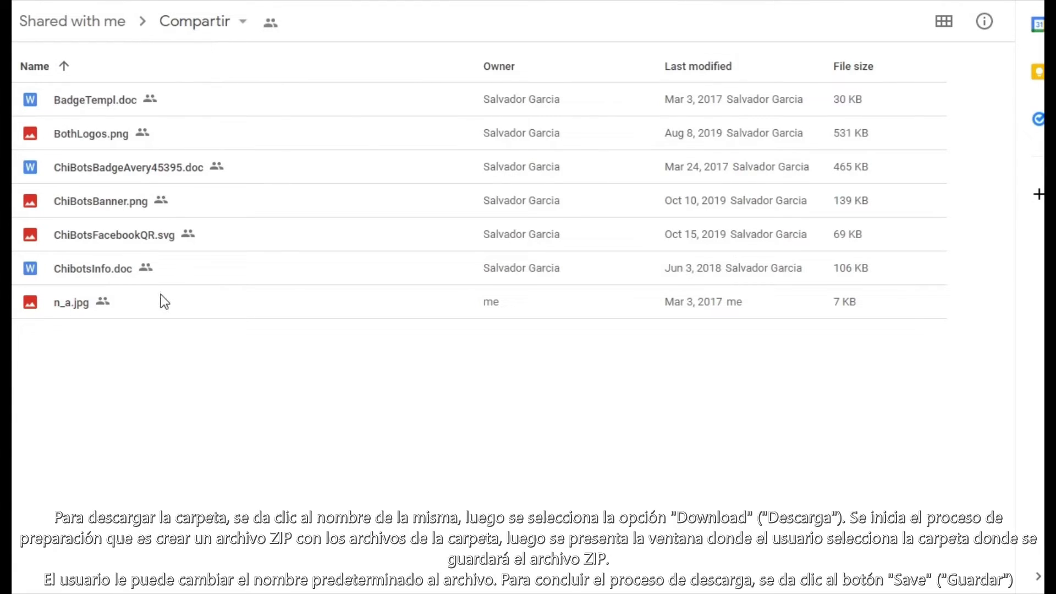
# Step: Download the Compartir folder as CarpetaX.zip onto USB Drive (E:)
pyautogui.click(246, 22)
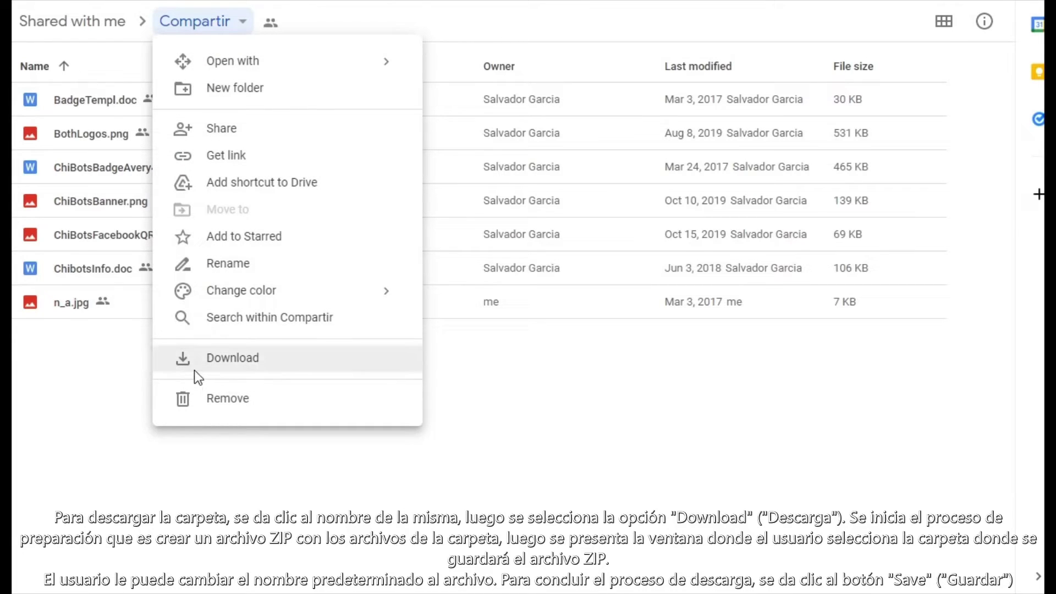
pyautogui.click(236, 361)
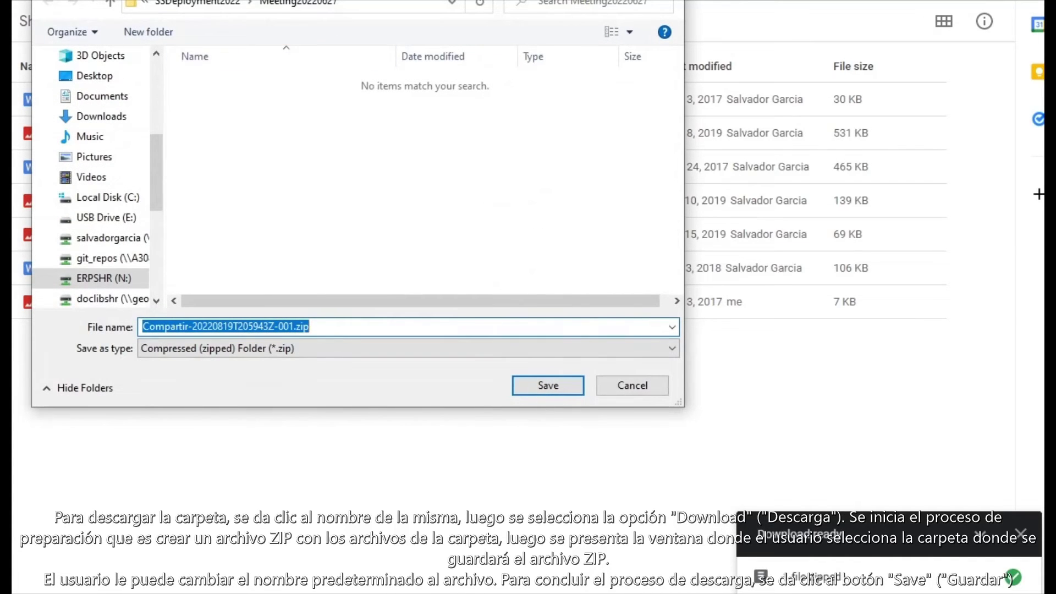
pyautogui.moveTo(318, 0); pyautogui.dragTo(179, 9)
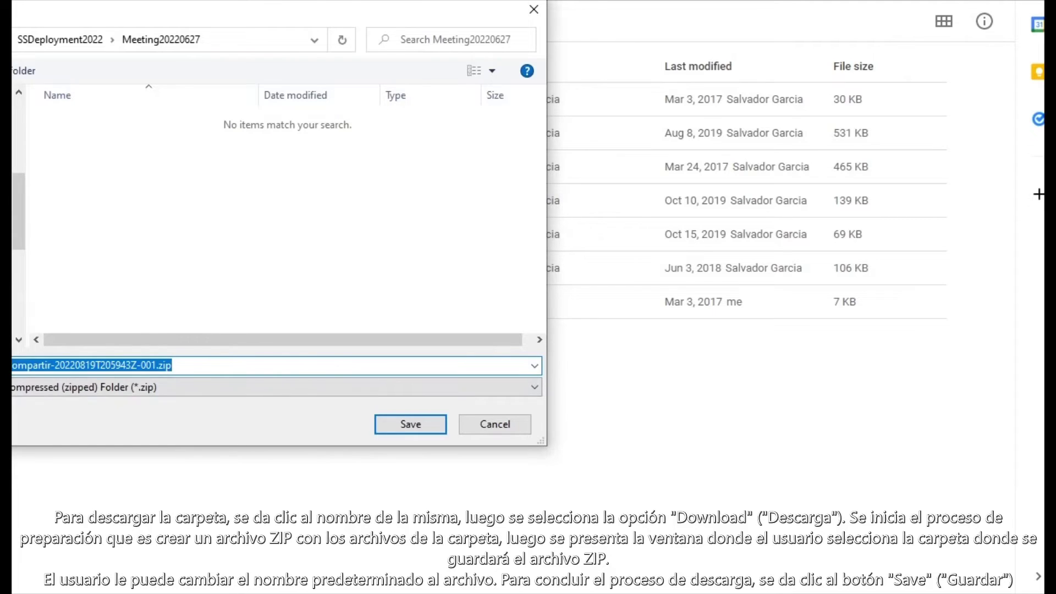
pyautogui.click(6, 220)
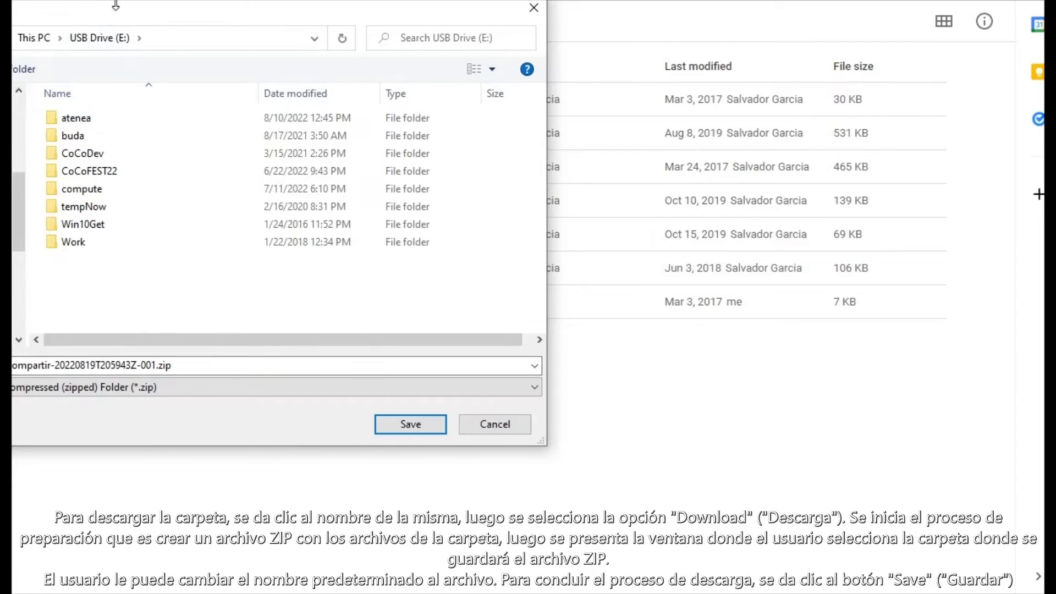
pyautogui.moveTo(121, 7); pyautogui.dragTo(127, 8)
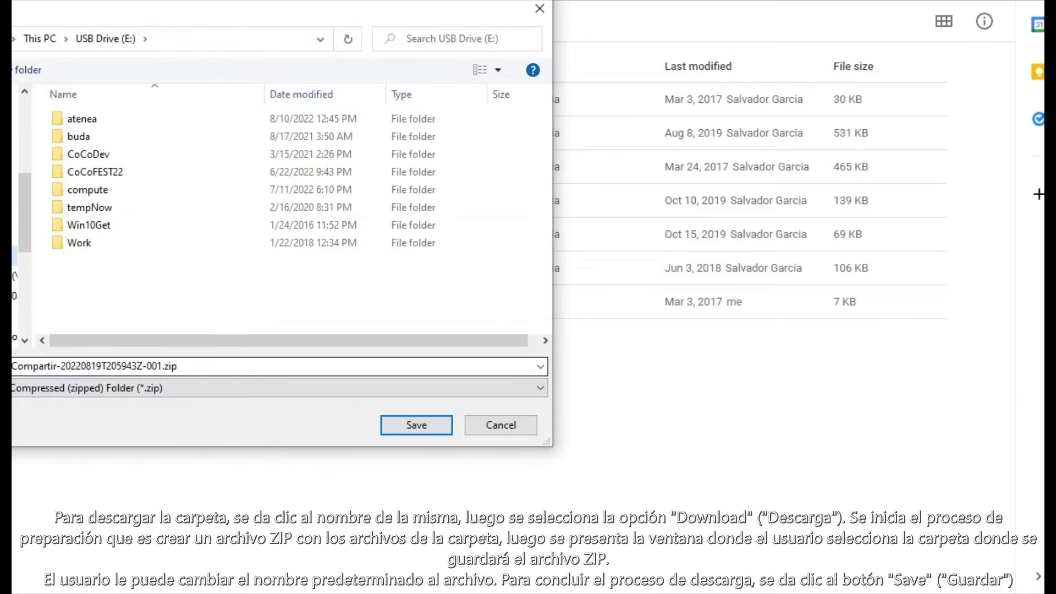
pyautogui.click(81, 431)
pyautogui.press('Home')
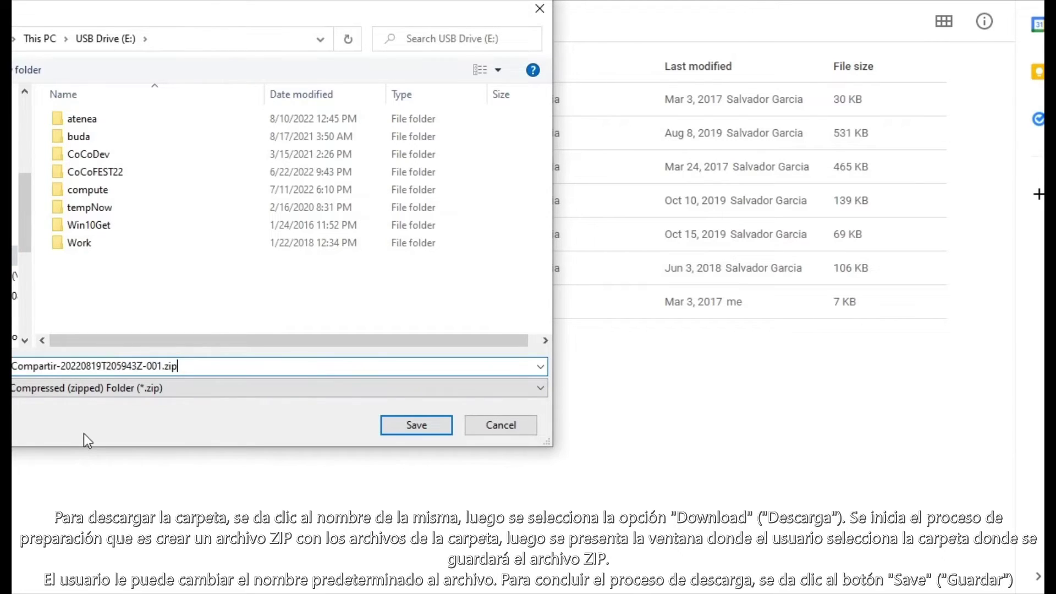
pyautogui.hotkey('shift', 'End')
pyautogui.hotkey('shift', 'Left')
pyautogui.hotkey('shift', 'Left')
pyautogui.hotkey('shift', 'Left')
pyautogui.hotkey('shift', 'Left')
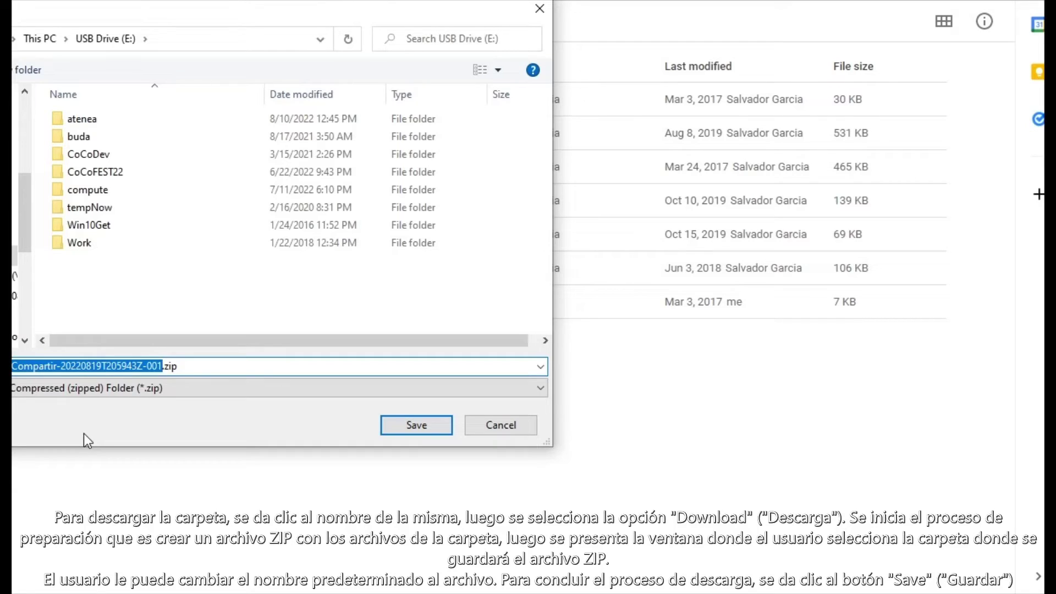
pyautogui.write('Carpe')
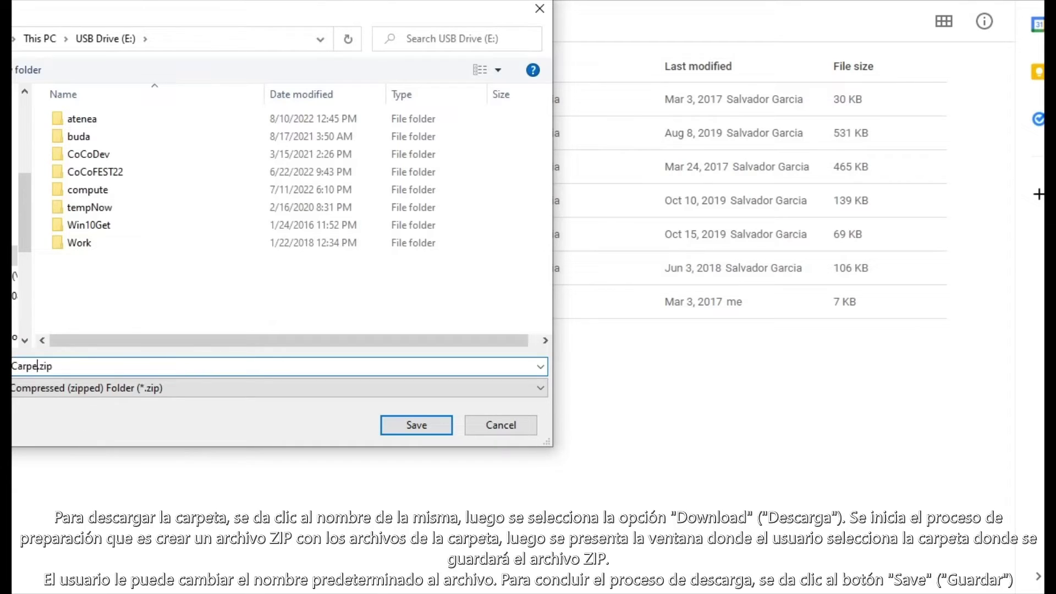
pyautogui.write('taX')
pyautogui.click(415, 428)
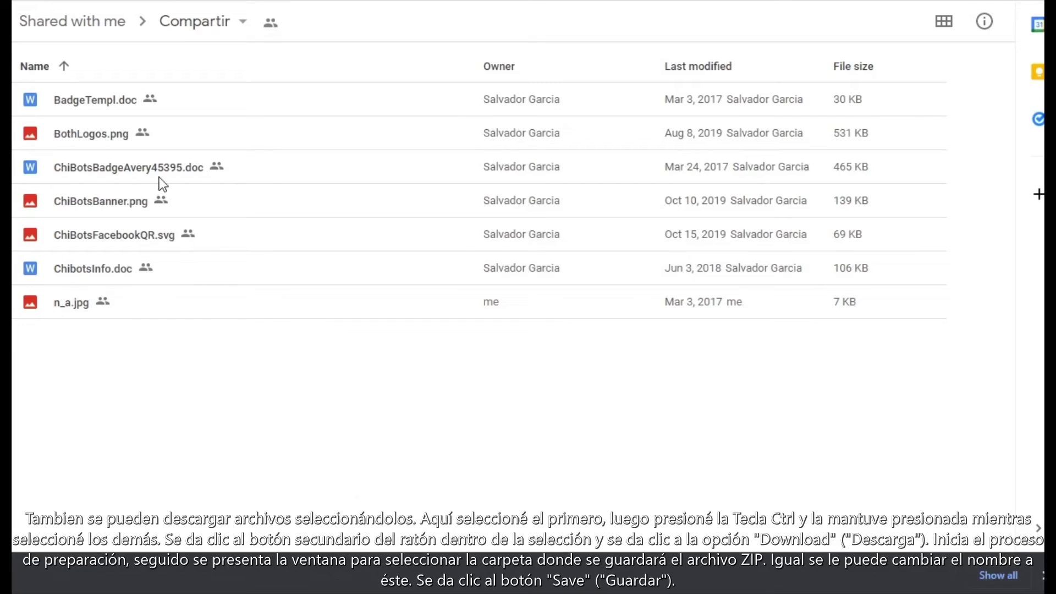
# Step: Select BadgeTempl.doc, ChiBotsBadgeAvery45395.doc and ChiBotsBanner.png and download them together
pyautogui.click(106, 104)
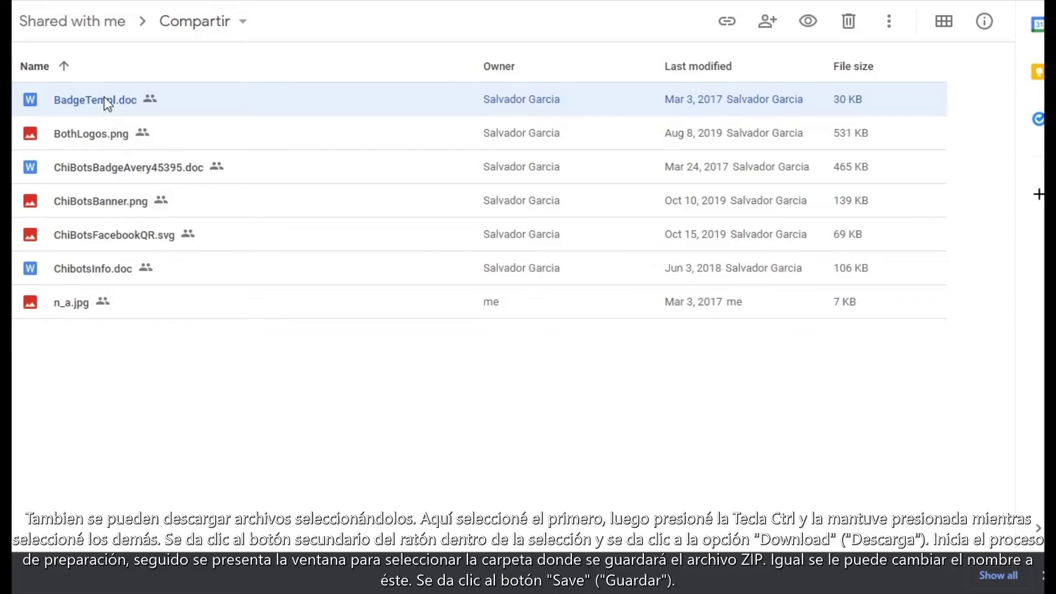
pyautogui.press('ctrl')
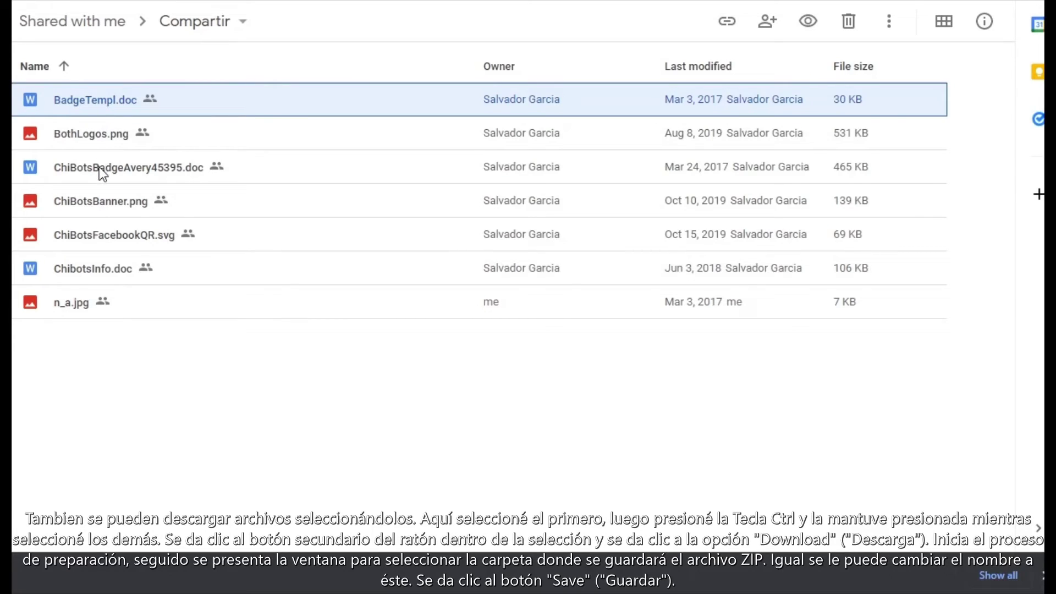
pyautogui.keyDown('ctrl'); pyautogui.click(99, 167); pyautogui.keyUp('ctrl')
pyautogui.keyDown('ctrl'); pyautogui.click(111, 201); pyautogui.keyUp('ctrl')
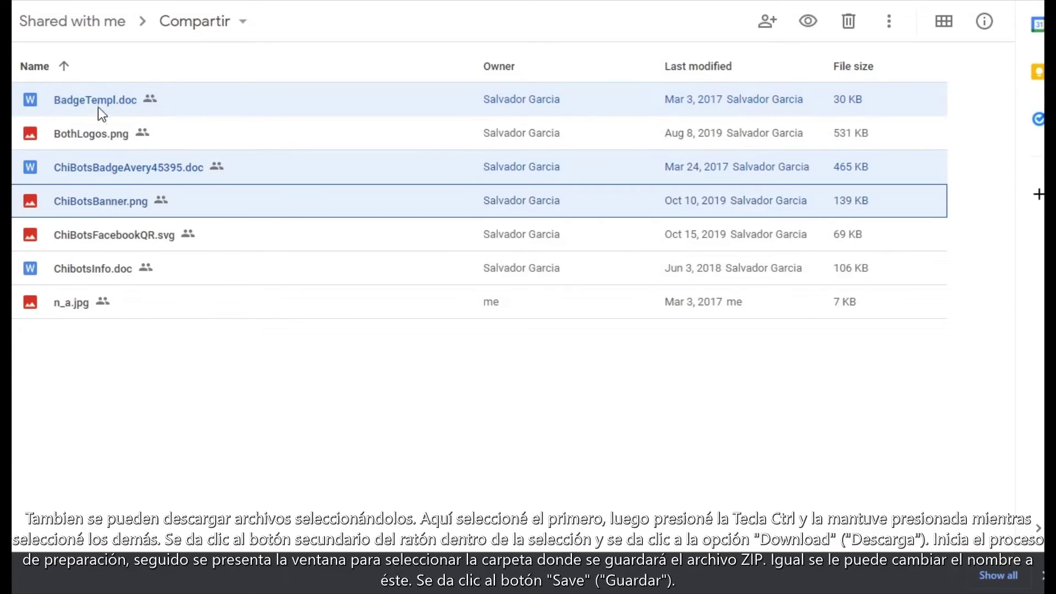
pyautogui.rightClick(251, 164)
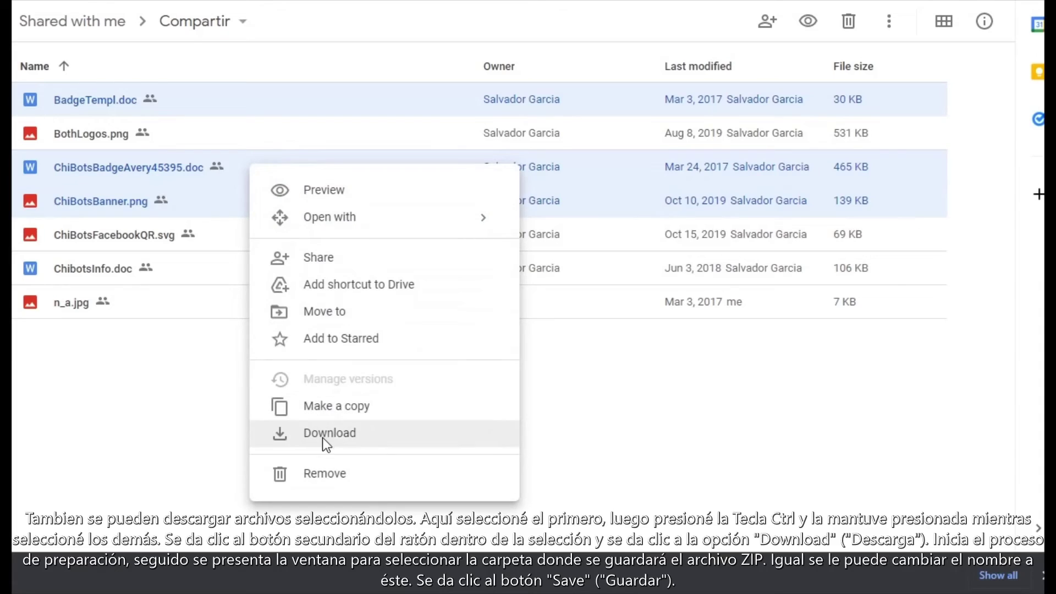
pyautogui.click(316, 441)
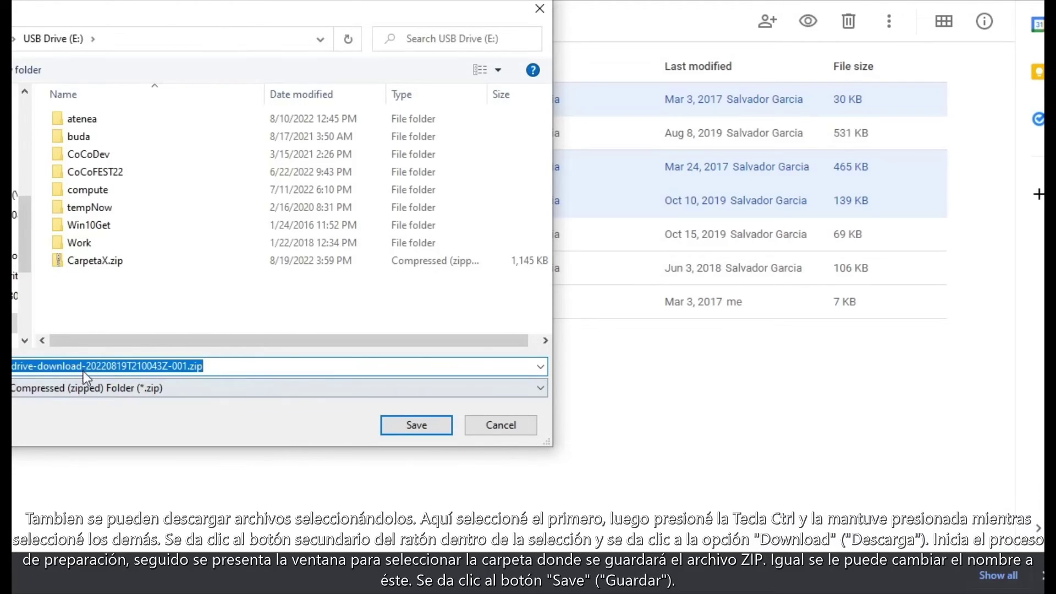
# Step: Rename the download ZIP to CompartirArchivos, keeping the .zip extension
pyautogui.click(137, 368)
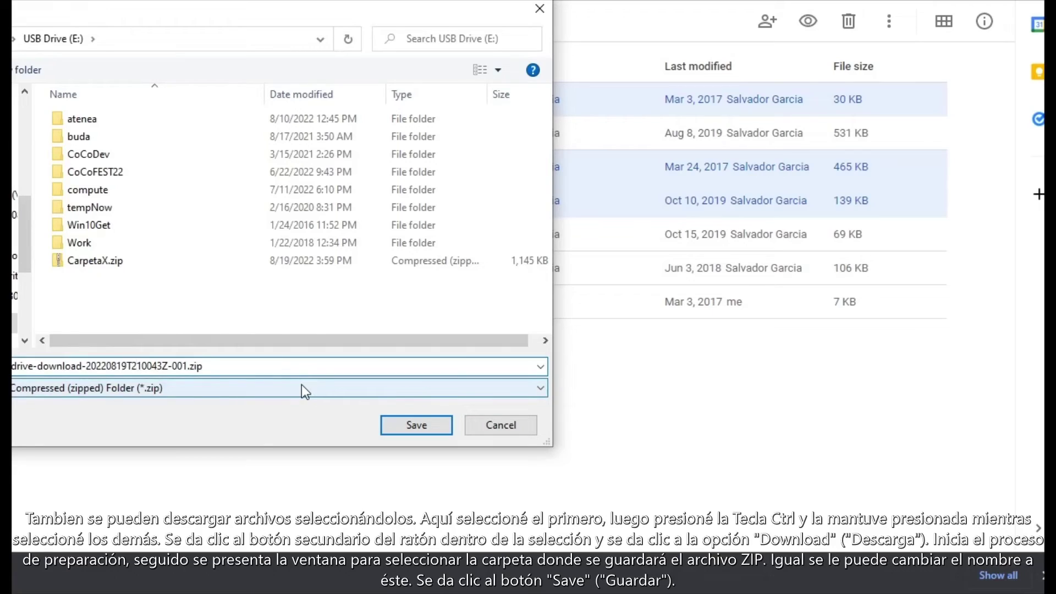
pyautogui.hotkey('ctrl', 'a')
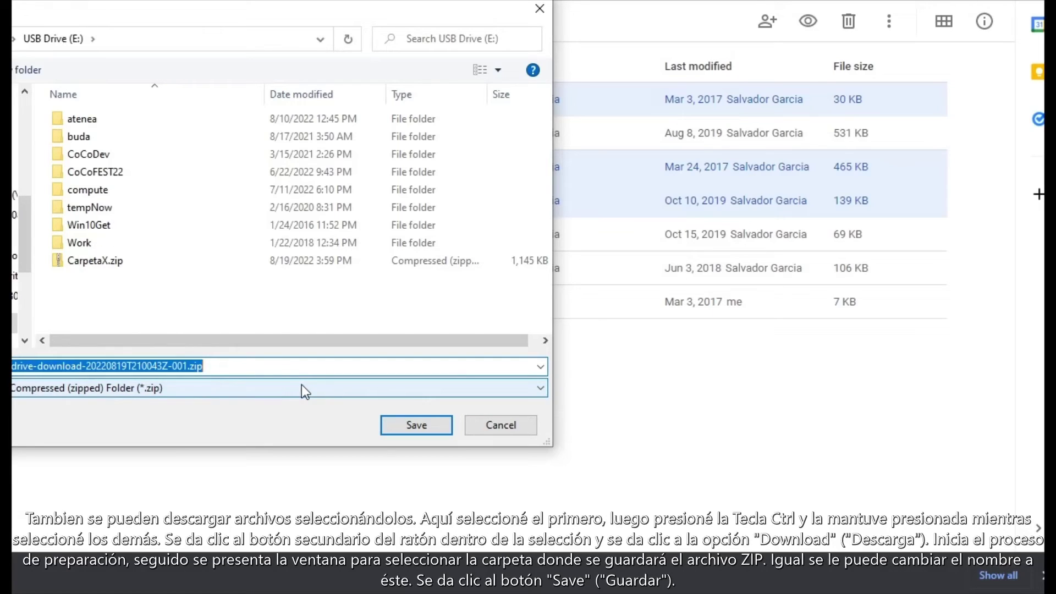
pyautogui.hotkey('shift', 'Left')
pyautogui.hotkey('shift', 'Left')
pyautogui.hotkey('shift', 'Left')
pyautogui.hotkey('shift', 'Left')
pyautogui.write('Comparti')
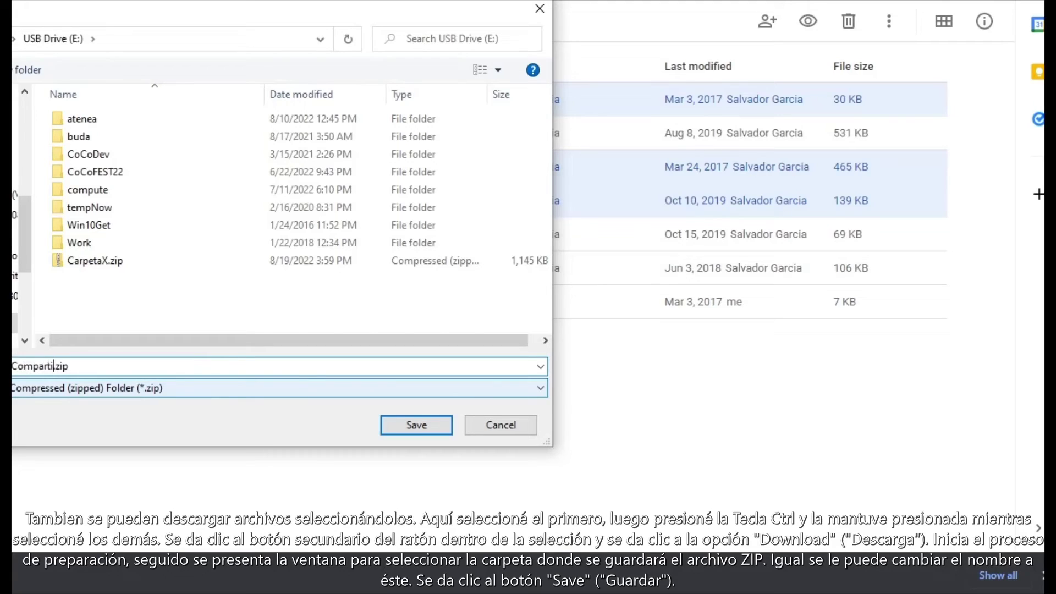
pyautogui.write('rCarpe')
pyautogui.press('BackSpace')
pyautogui.press('BackSpace')
pyautogui.press('BackSpace')
pyautogui.press('BackSpace')
pyautogui.press('BackSpace')
pyautogui.write('Archivos')
# Step: Save CompartirArchivos.zip to the USB drive
pyautogui.click(415, 428)
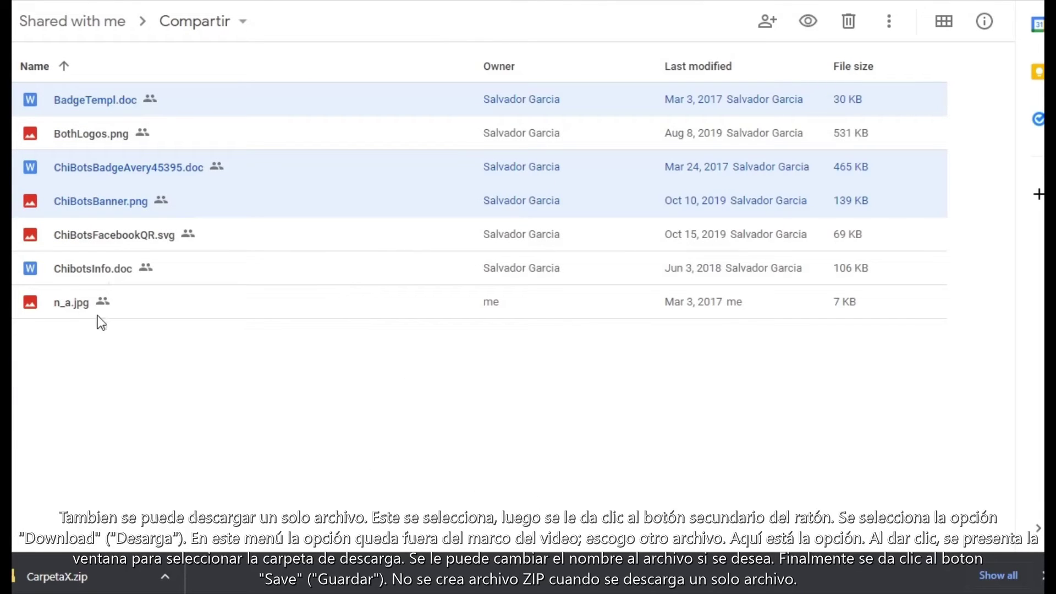
pyautogui.rightClick(92, 268)
pyautogui.moveTo(92, 267)
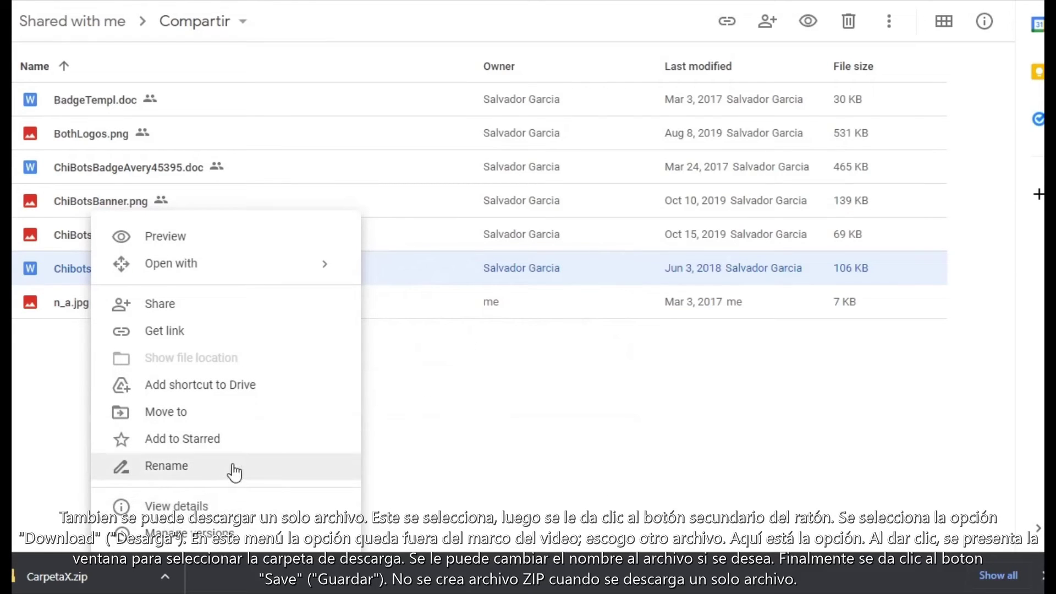
pyautogui.click(415, 383)
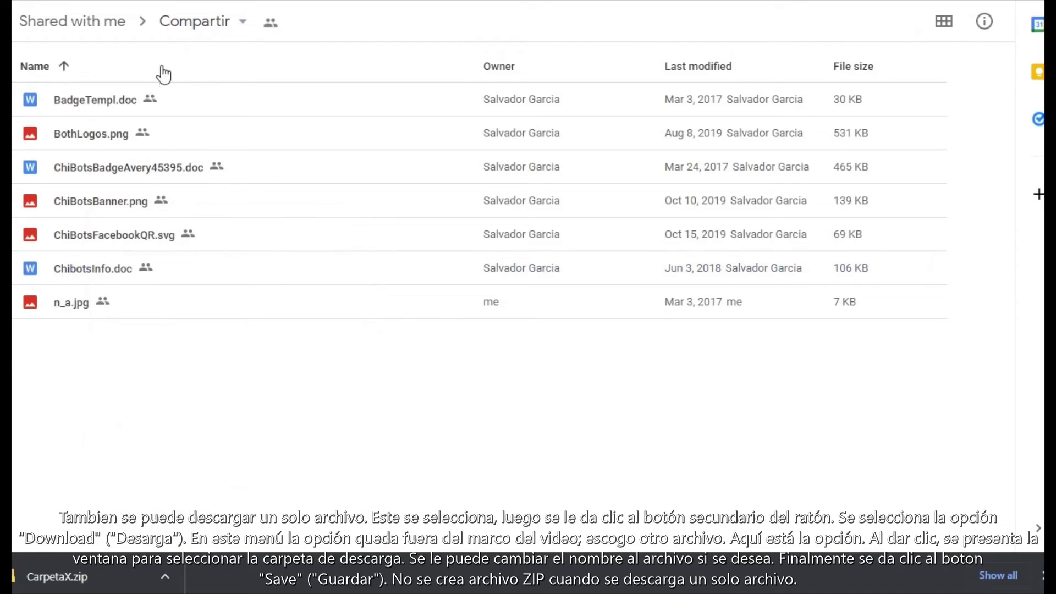
# Step: Download BadgeTempl.doc by itself to USB Drive (E:) under its original name
pyautogui.rightClick(78, 101)
pyautogui.moveTo(80, 102)
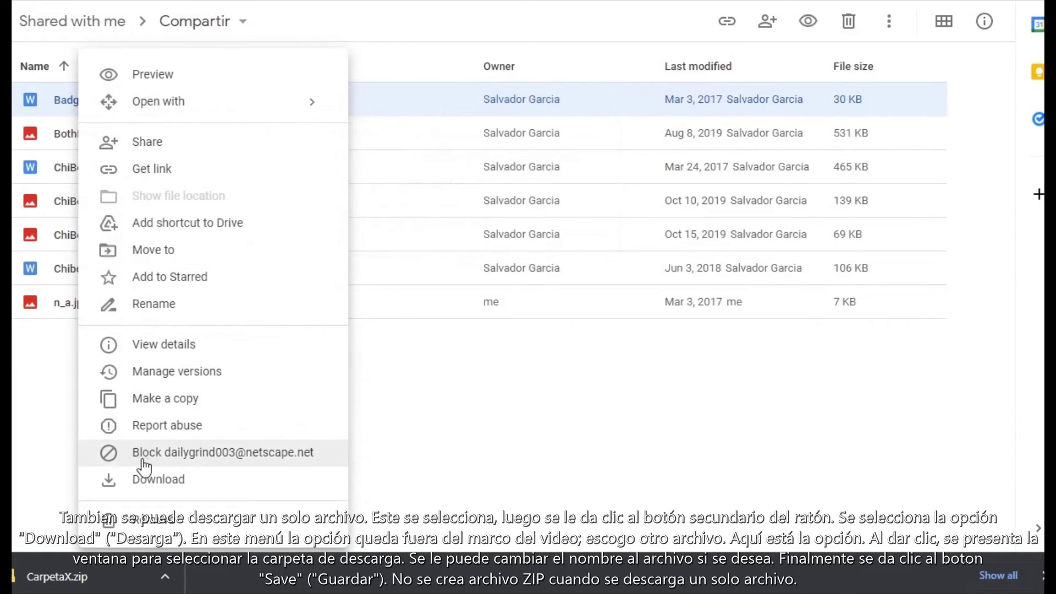
pyautogui.click(169, 481)
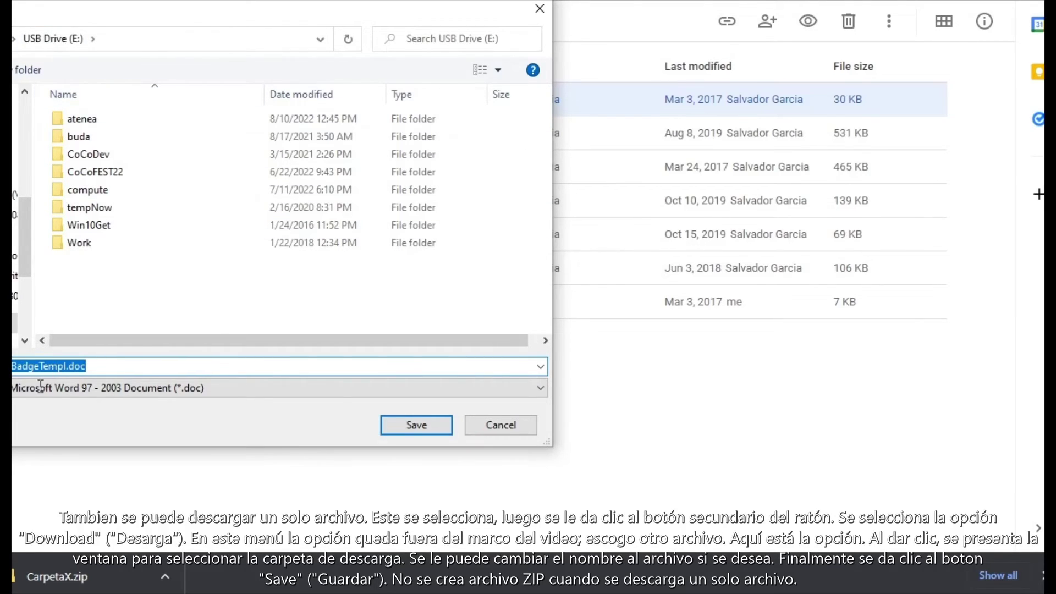
pyautogui.click(53, 367)
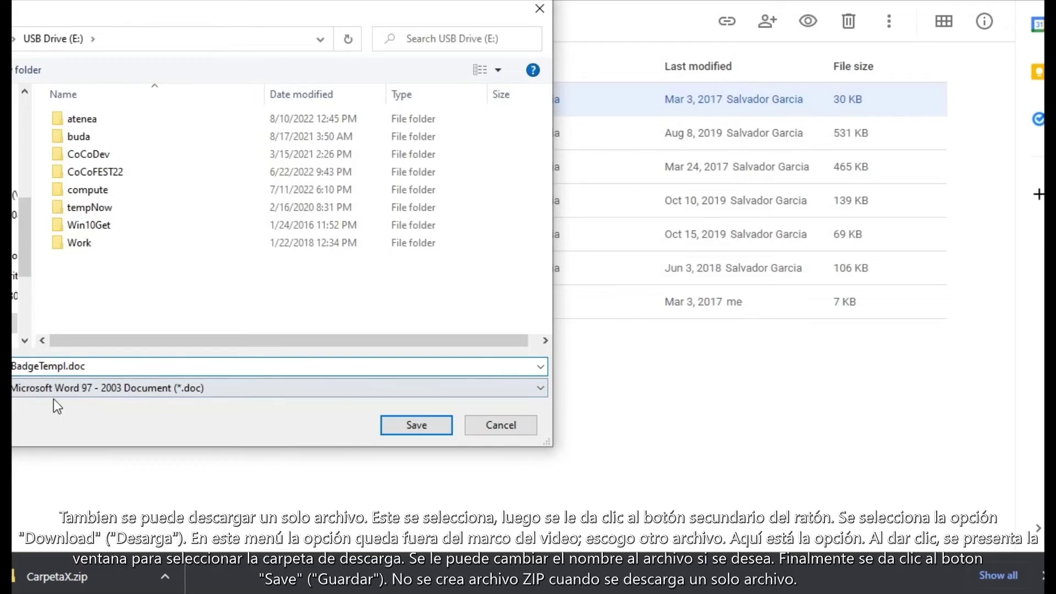
pyautogui.click(407, 424)
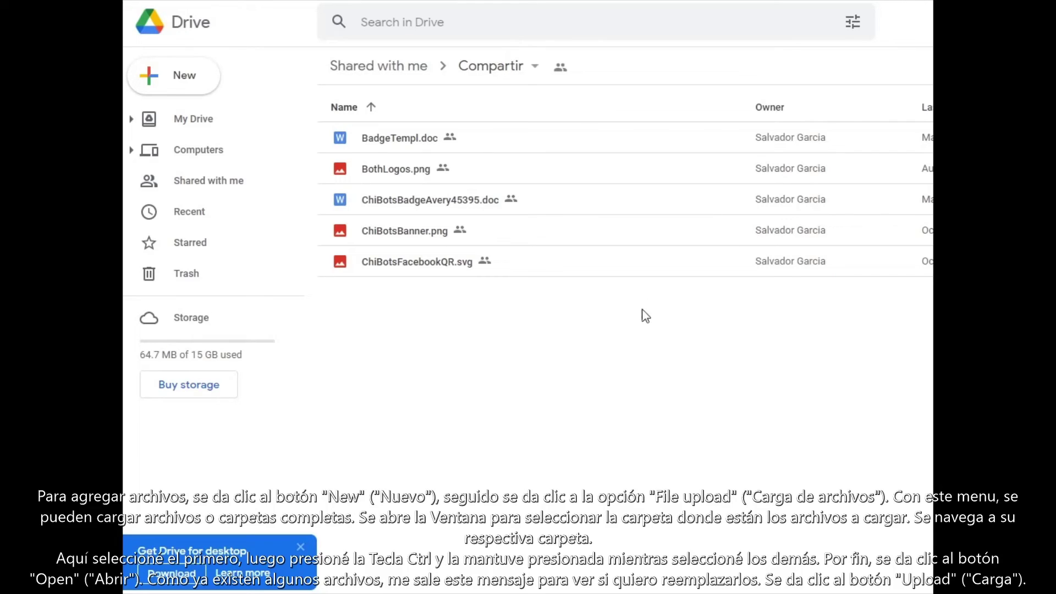
# Step: Start a file upload and browse to USB Drive (E:) > Work > Projects > ChibotsLogo
pyautogui.click(184, 86)
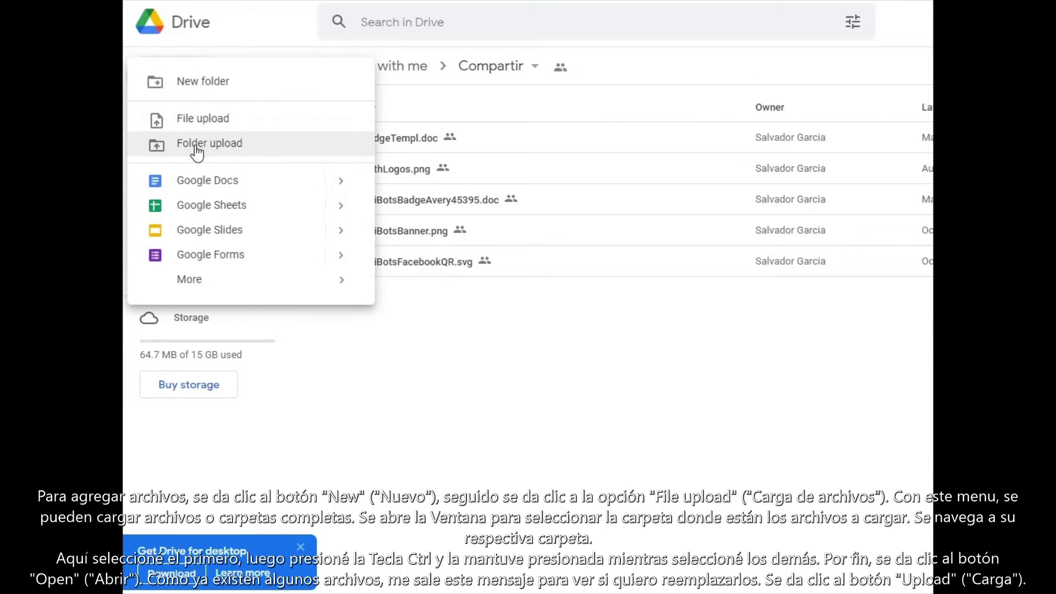
pyautogui.click(220, 119)
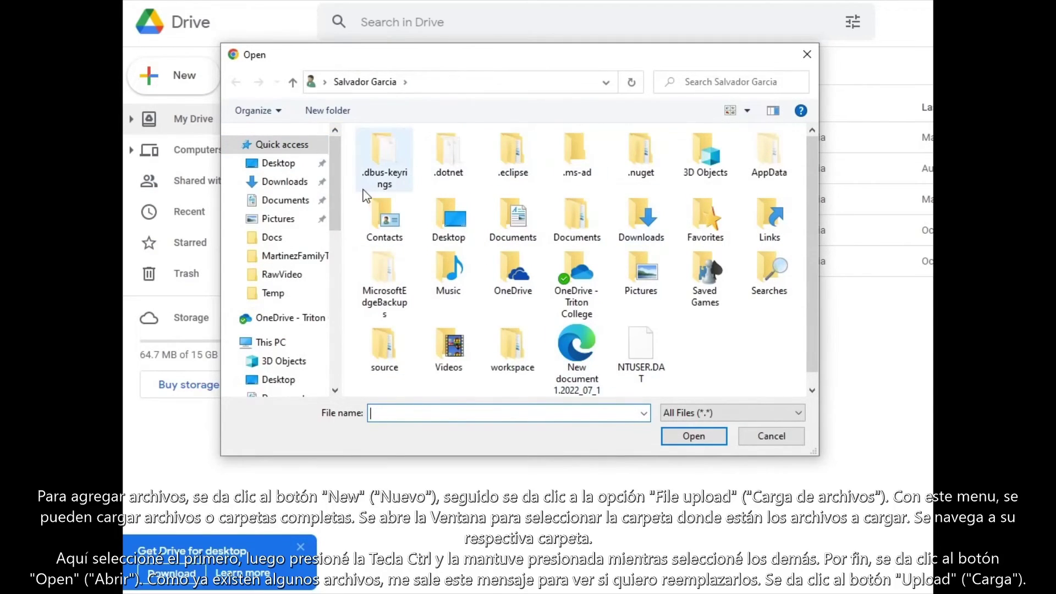
pyautogui.moveTo(330, 174); pyautogui.dragTo(341, 232)
pyautogui.click(288, 348)
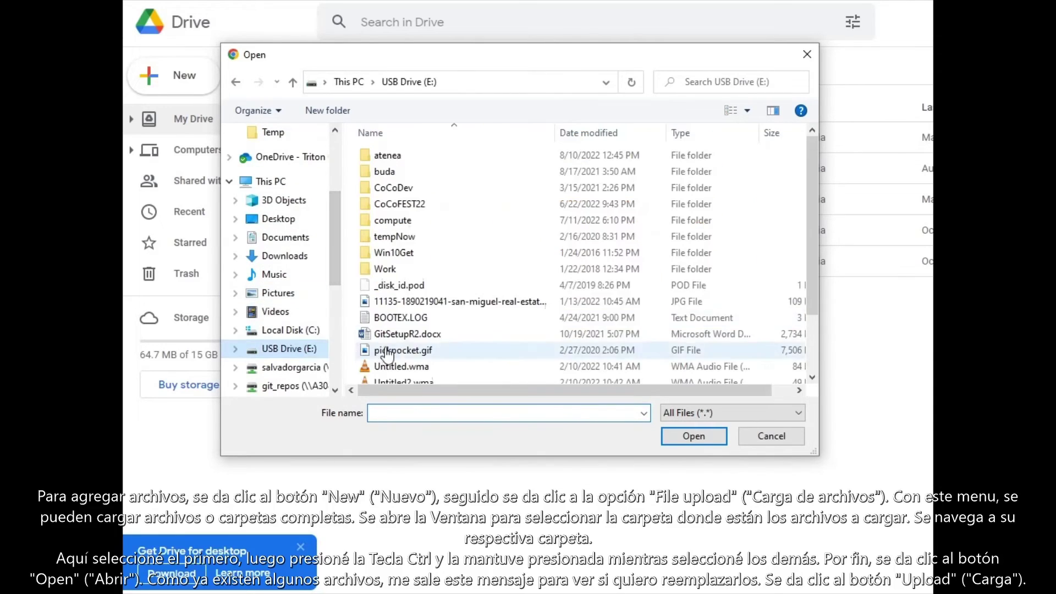
pyautogui.doubleClick(388, 270)
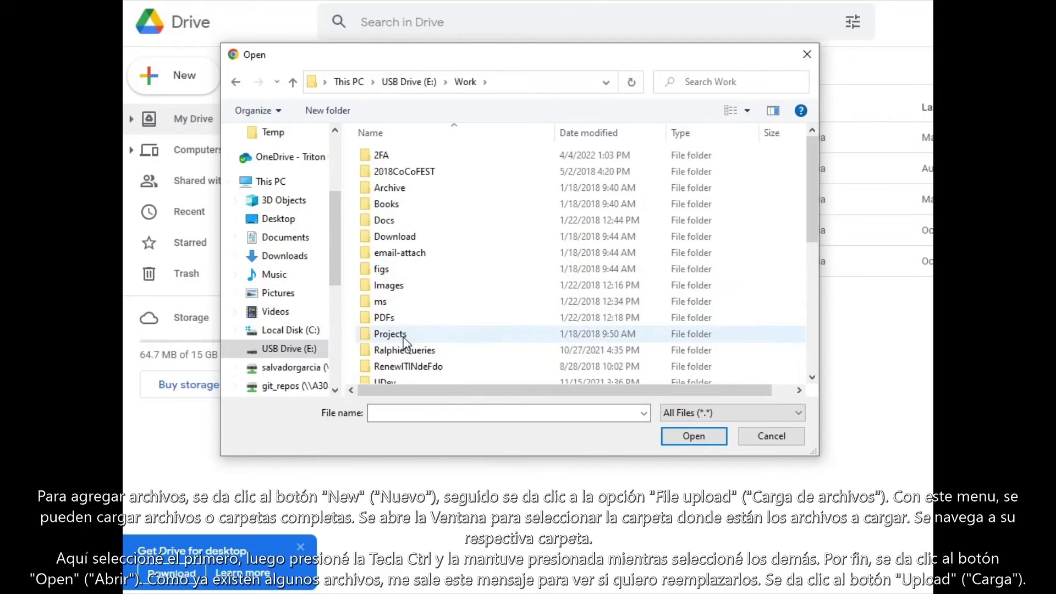
pyautogui.doubleClick(390, 334)
pyautogui.scroll(-3, 454, 297)
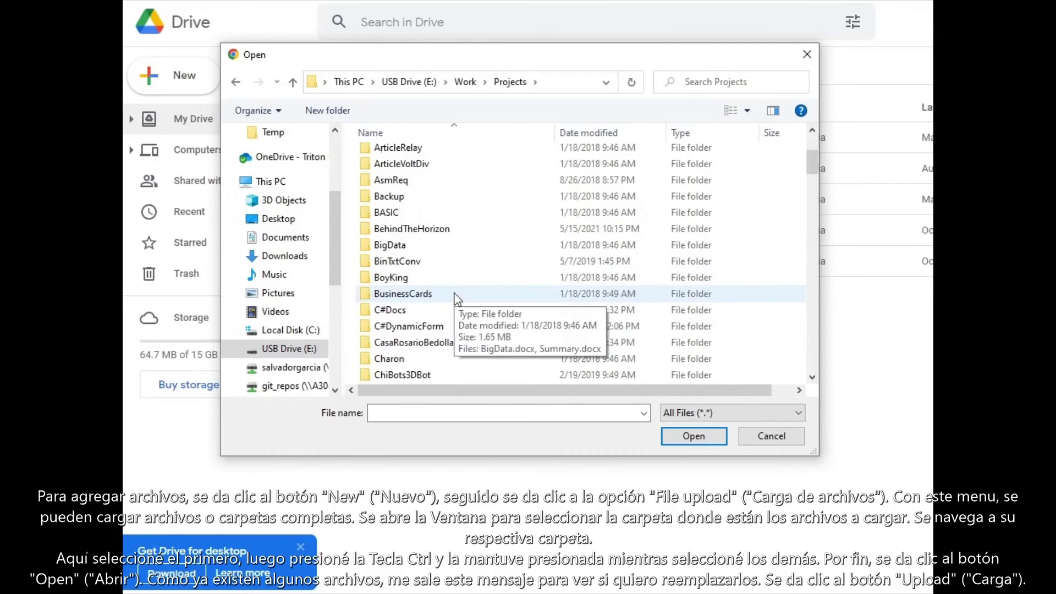
pyautogui.scroll(-2, 454, 298)
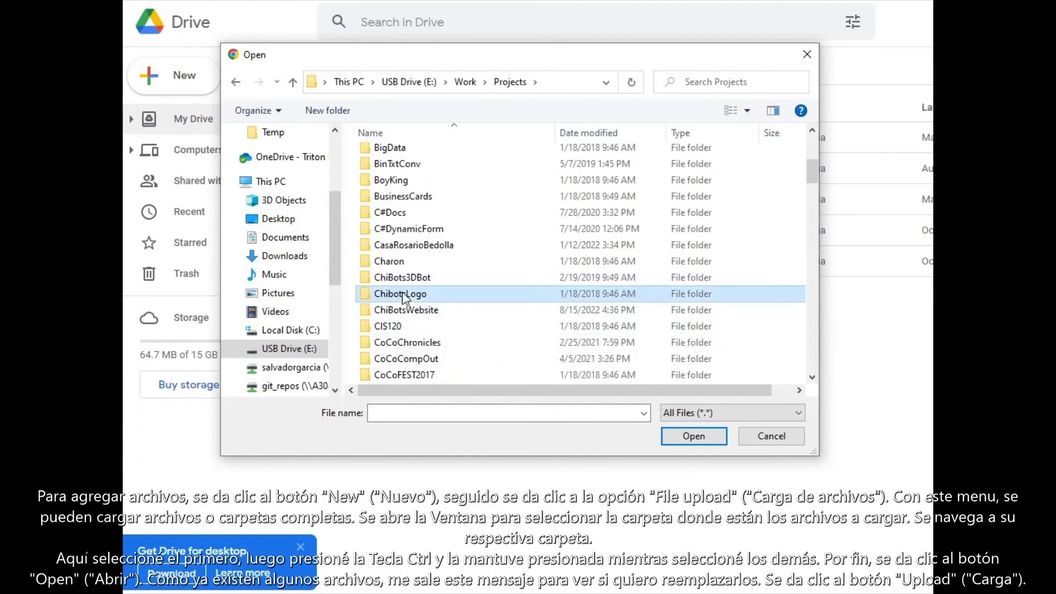
pyautogui.doubleClick(402, 294)
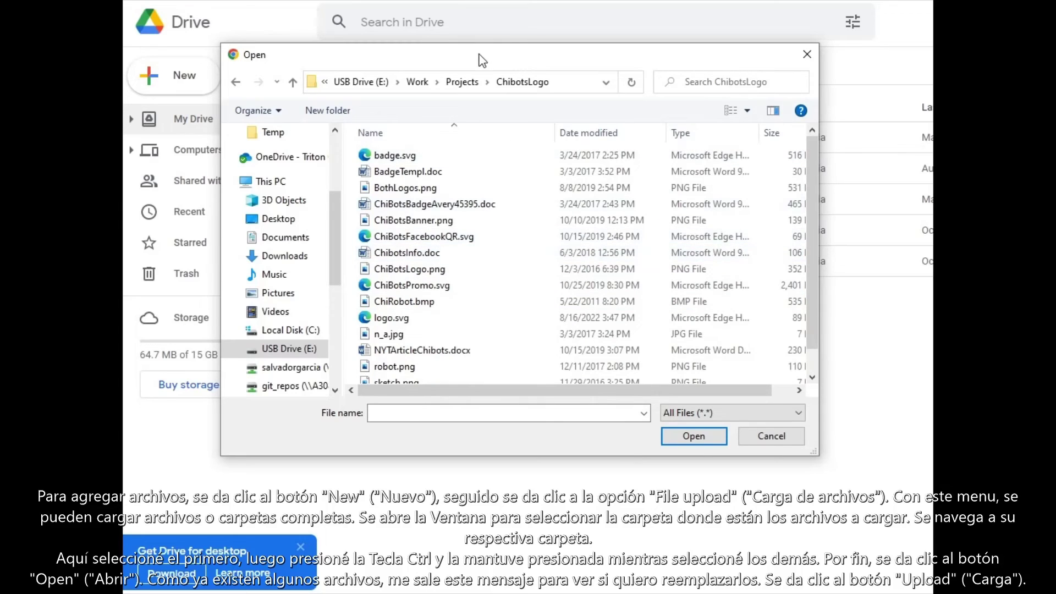
# Step: Upload BadgeTempl.doc, BothLogos.png and n_a.jpg from ChibotsLogo into Compartir
pyautogui.moveTo(480, 56); pyautogui.dragTo(517, 62)
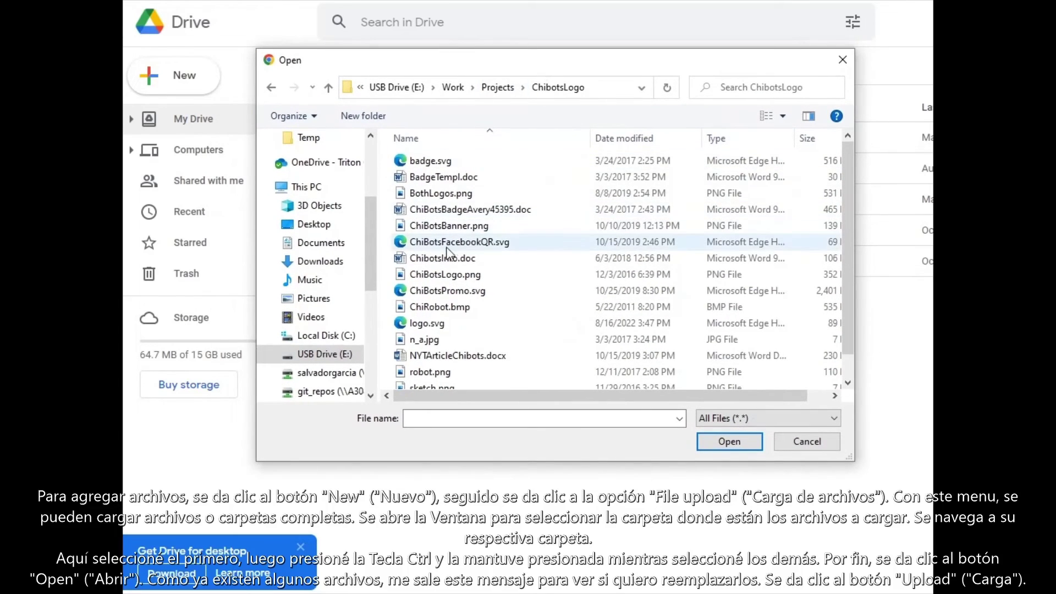
pyautogui.click(456, 177)
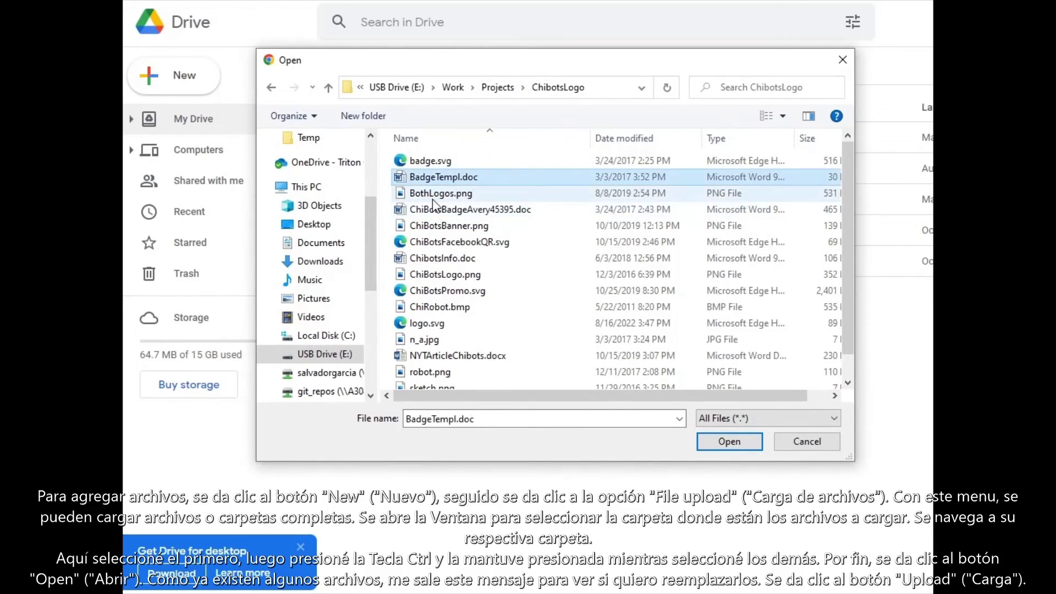
pyautogui.keyDown('ctrl'); pyautogui.click(444, 194); pyautogui.keyUp('ctrl')
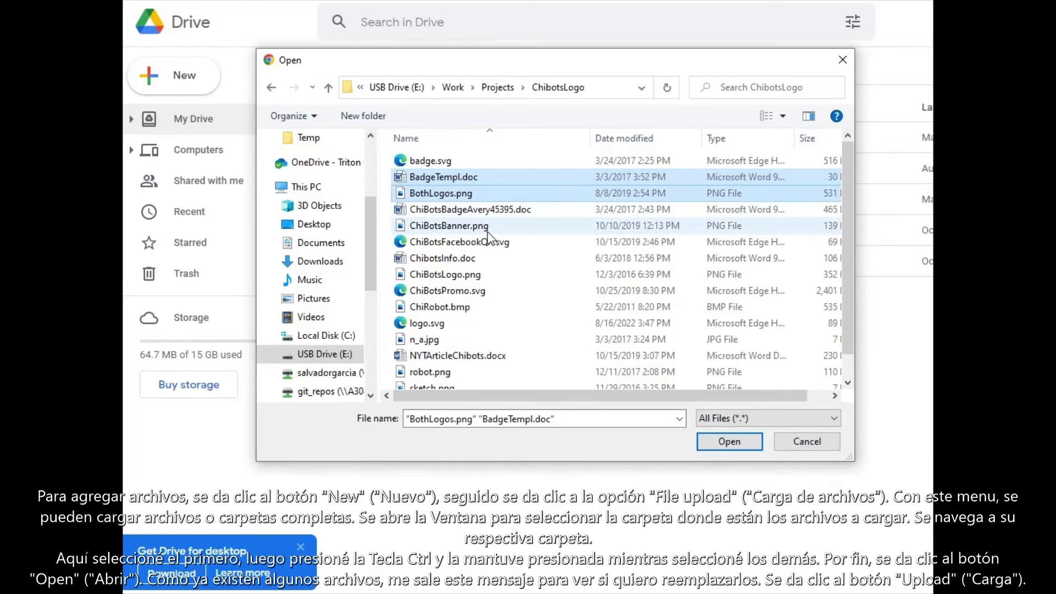
pyautogui.keyDown('ctrl'); pyautogui.click(431, 340); pyautogui.keyUp('ctrl')
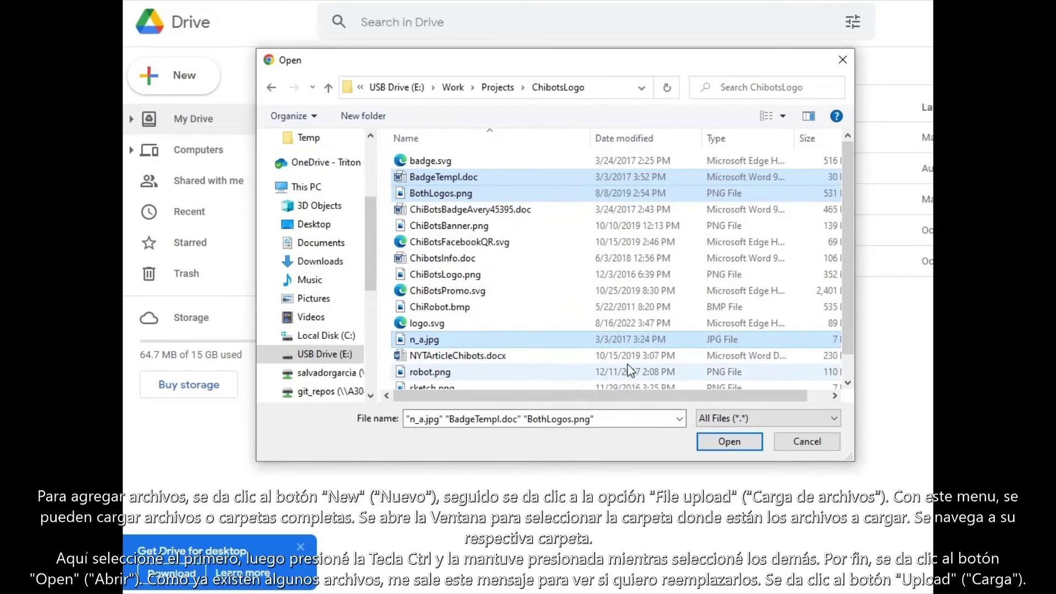
pyautogui.click(729, 442)
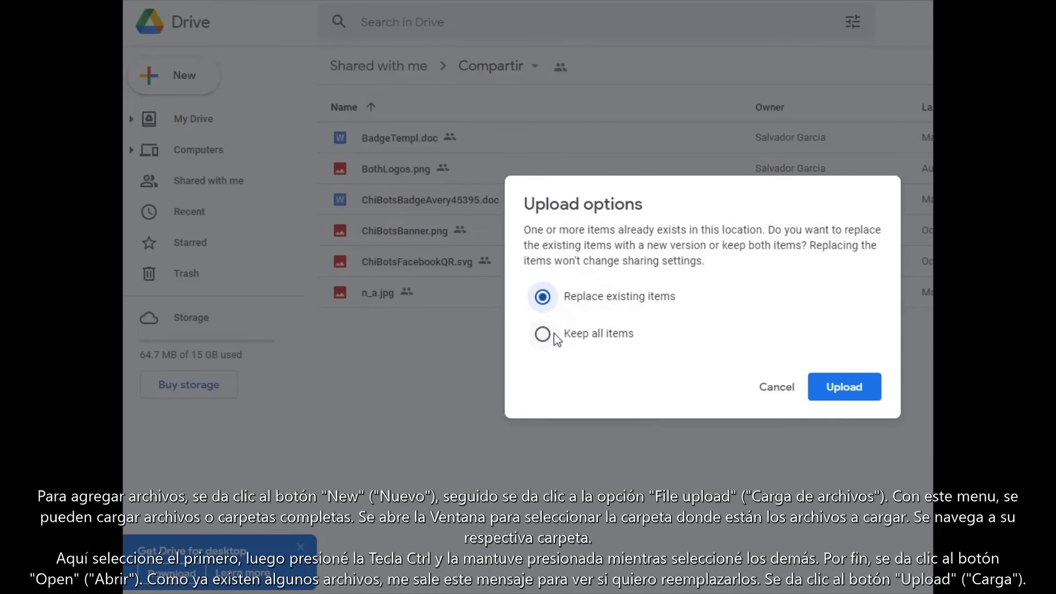
# Step: Confirm the upload, replacing the existing copies of the files in Compartir
pyautogui.click(849, 388)
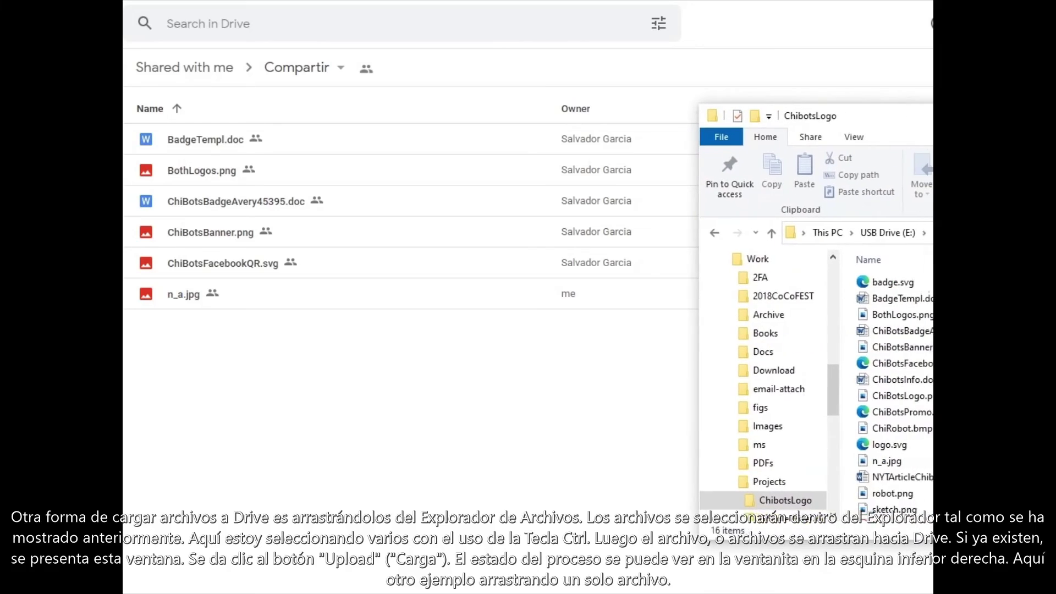
# Step: Drag ChiBotsFacebookQR.svg, ChibotsInfo.doc, robot.png, then sketch.png from File Explorer into Compartir
pyautogui.moveTo(995, 122); pyautogui.dragTo(888, 117)
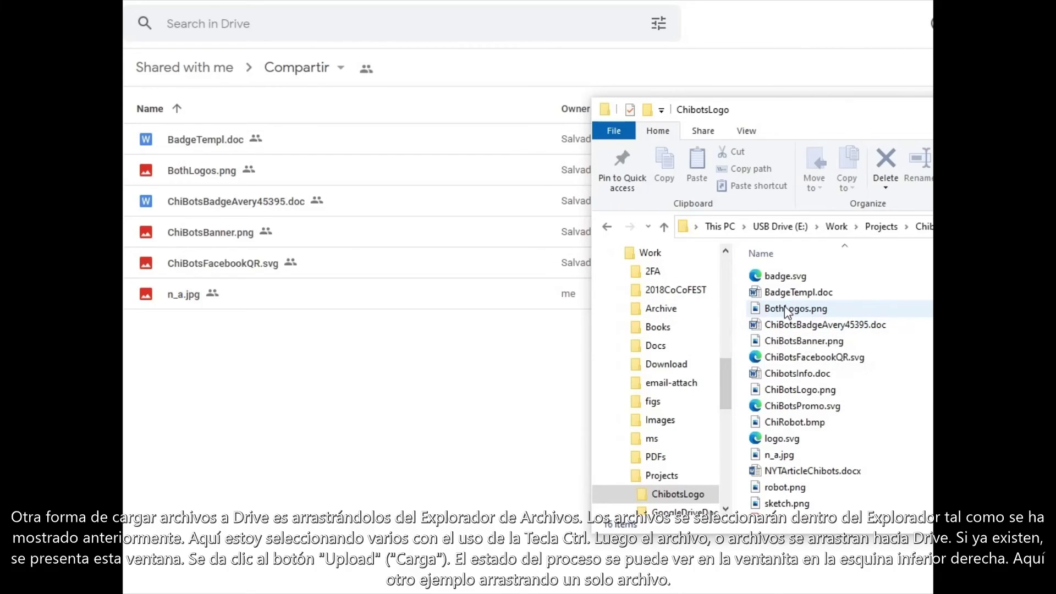
pyautogui.click(790, 358)
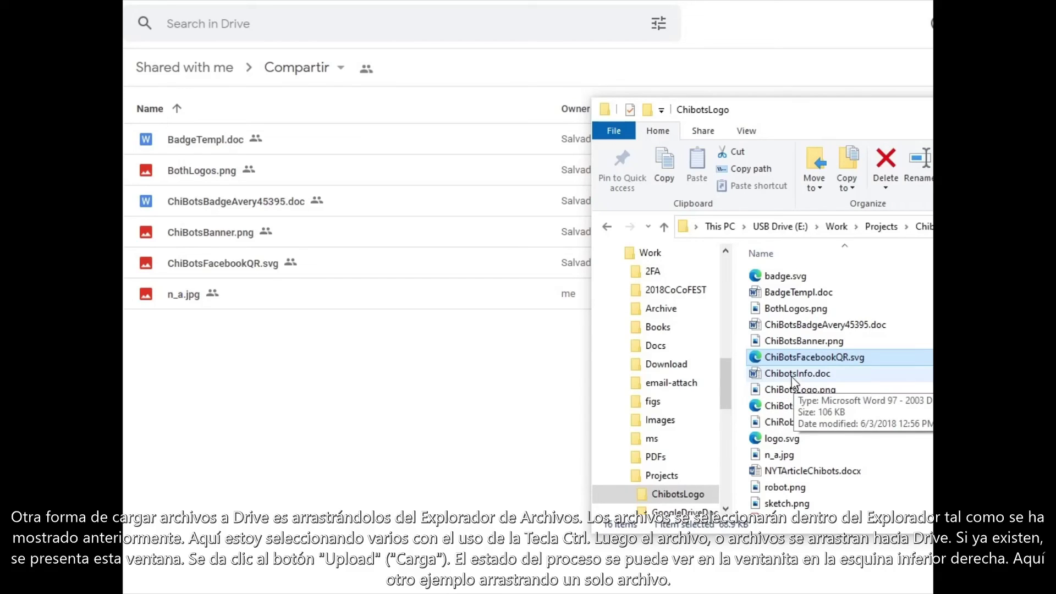
pyautogui.keyDown('ctrl'); pyautogui.click(797, 374); pyautogui.keyUp('ctrl')
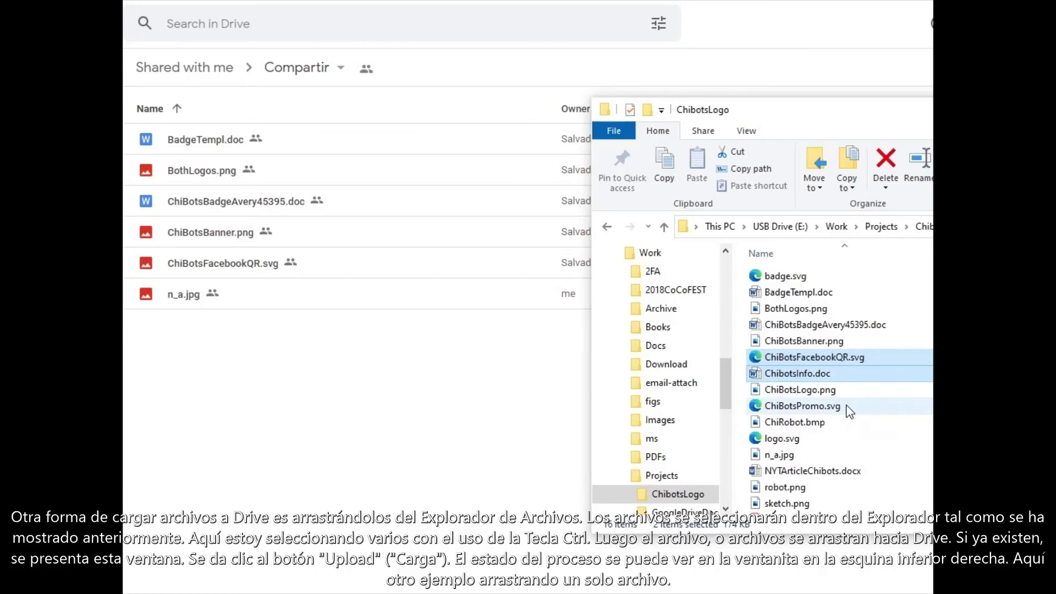
pyautogui.keyDown('ctrl'); pyautogui.click(781, 493); pyautogui.keyUp('ctrl')
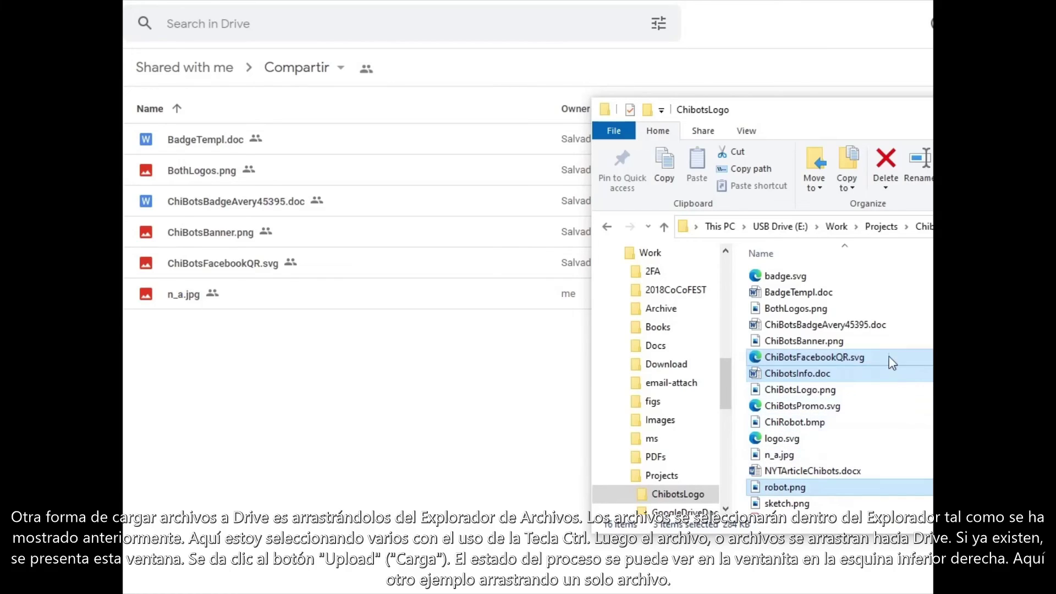
pyautogui.moveTo(813, 358); pyautogui.dragTo(409, 393)
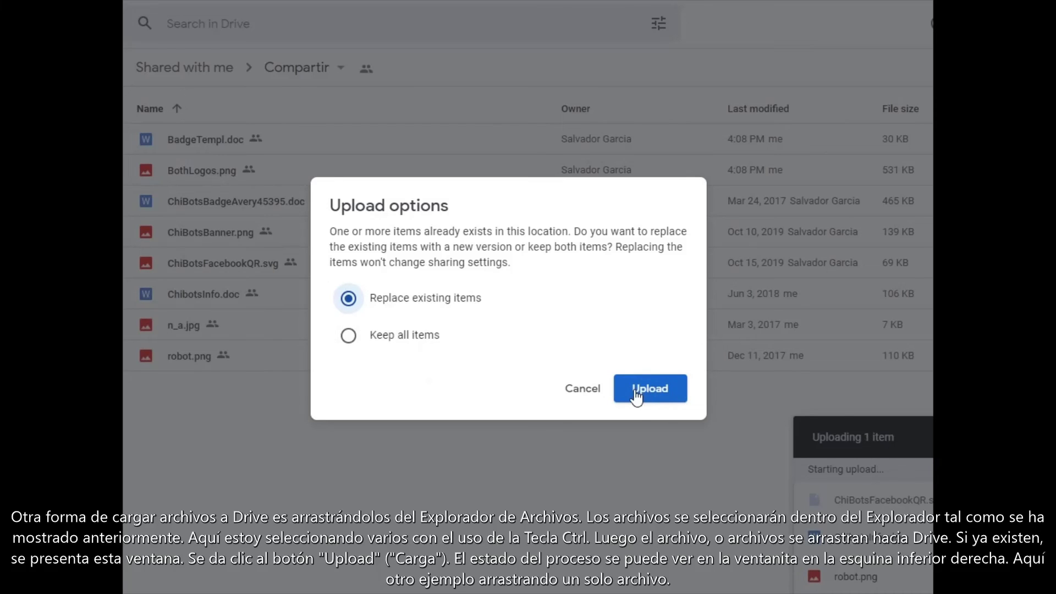
pyautogui.click(653, 393)
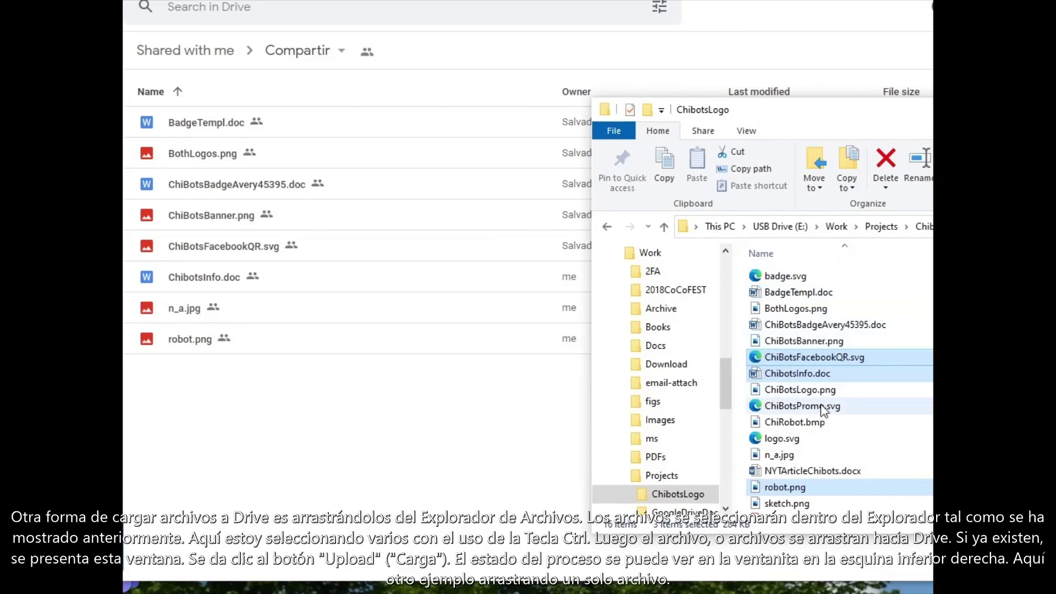
pyautogui.click(780, 504)
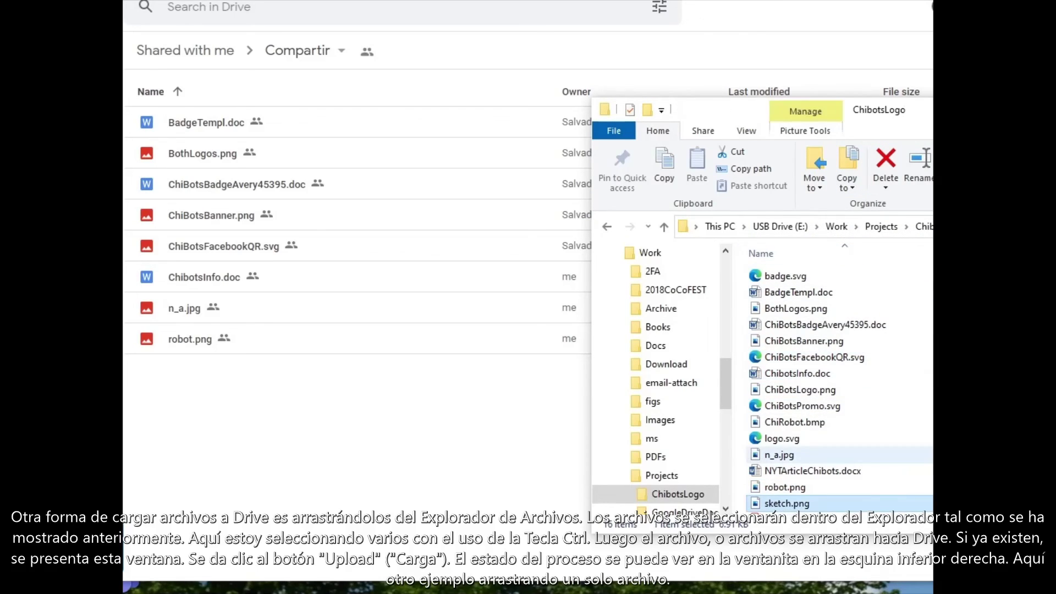
pyautogui.moveTo(793, 495); pyautogui.dragTo(209, 428)
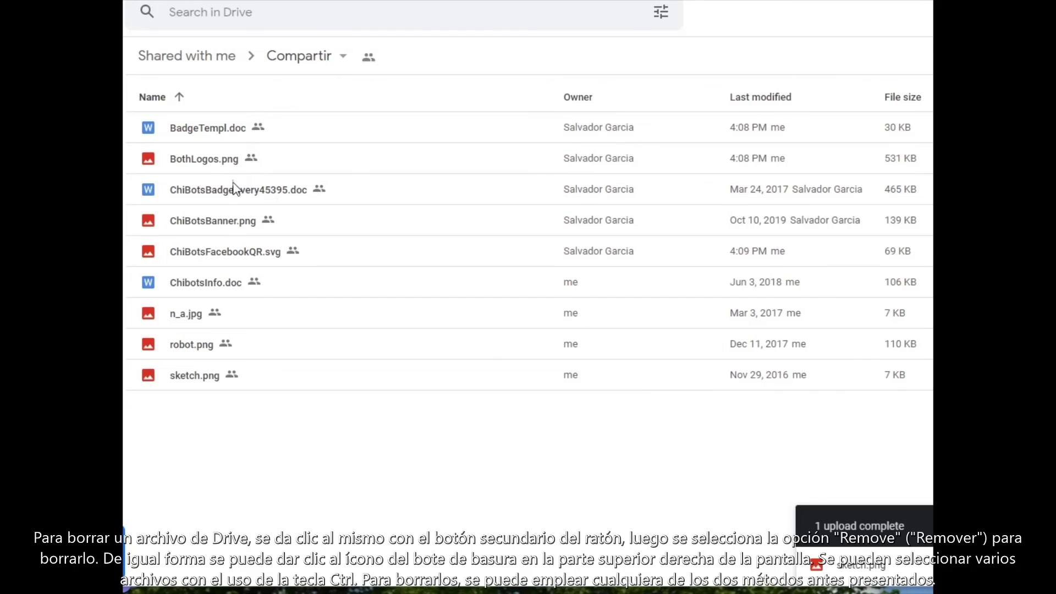
# Step: Remove BadgeTempl.doc and ChiBotsBanner.png from Compartir
pyautogui.click(216, 130)
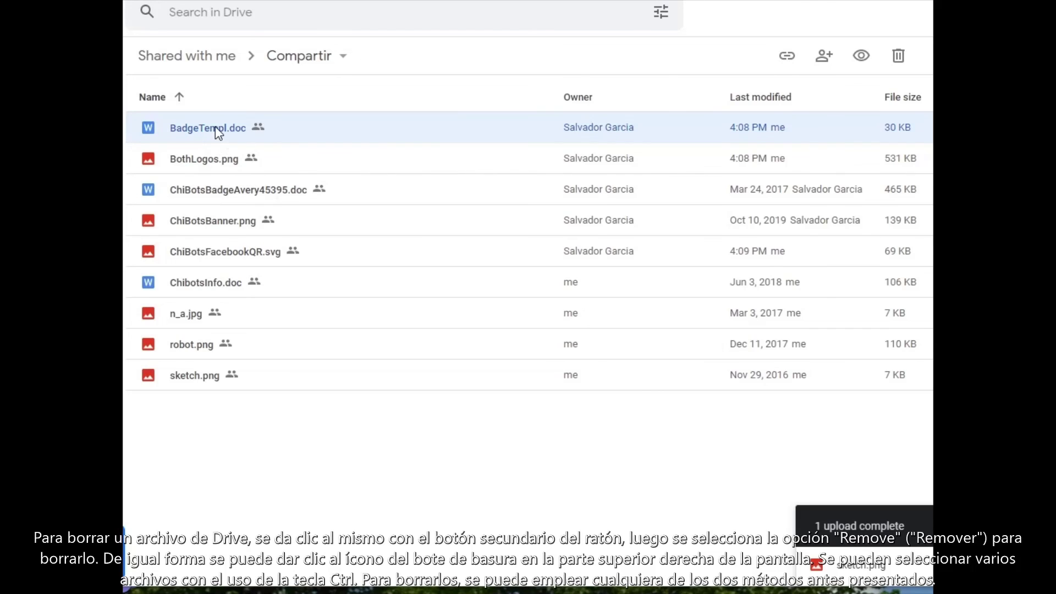
pyautogui.rightClick(279, 133)
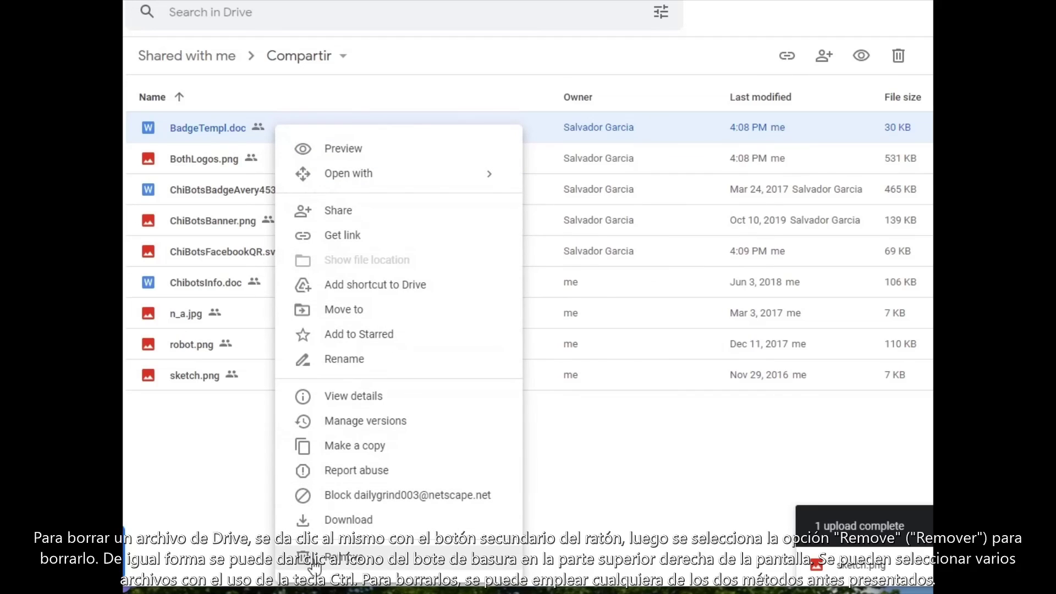
pyautogui.click(348, 562)
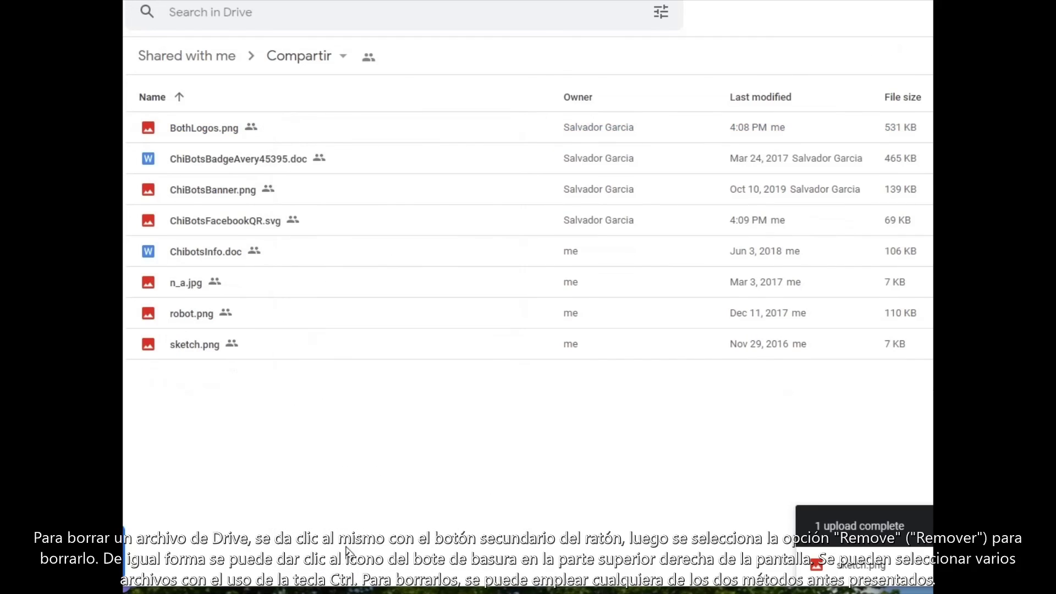
pyautogui.click(196, 193)
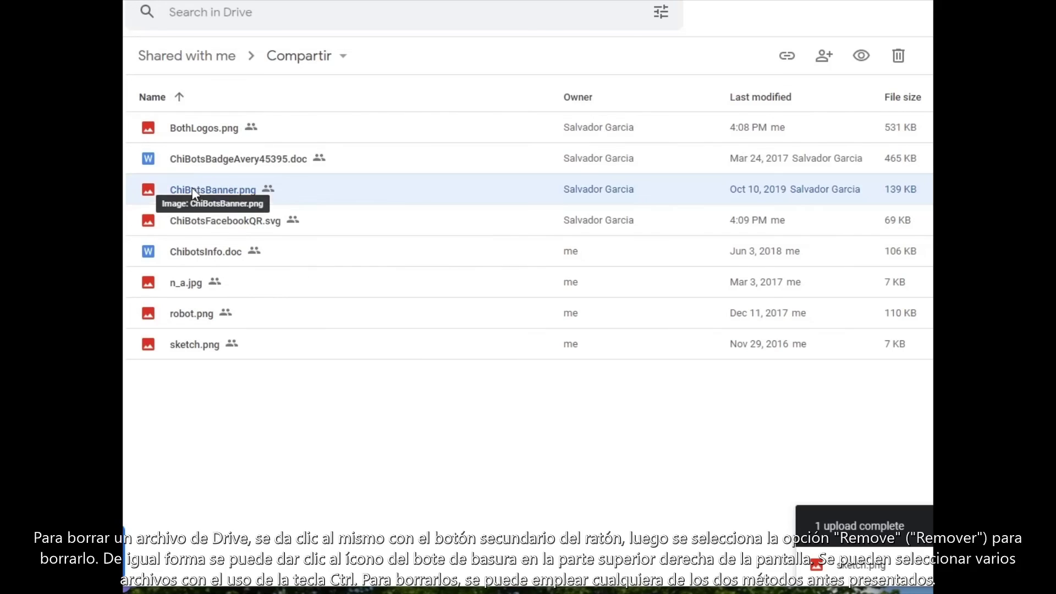
pyautogui.click(899, 61)
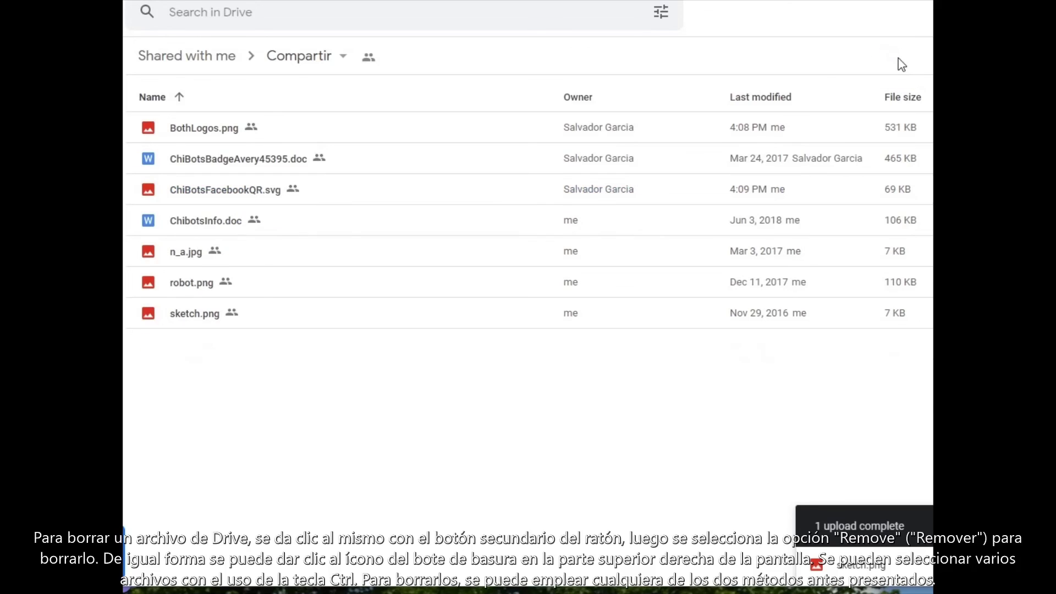
# Step: Remove ChiBotsBadgeAvery45395.doc, ChibotsInfo.doc and n_a.jpg together
pyautogui.click(285, 159)
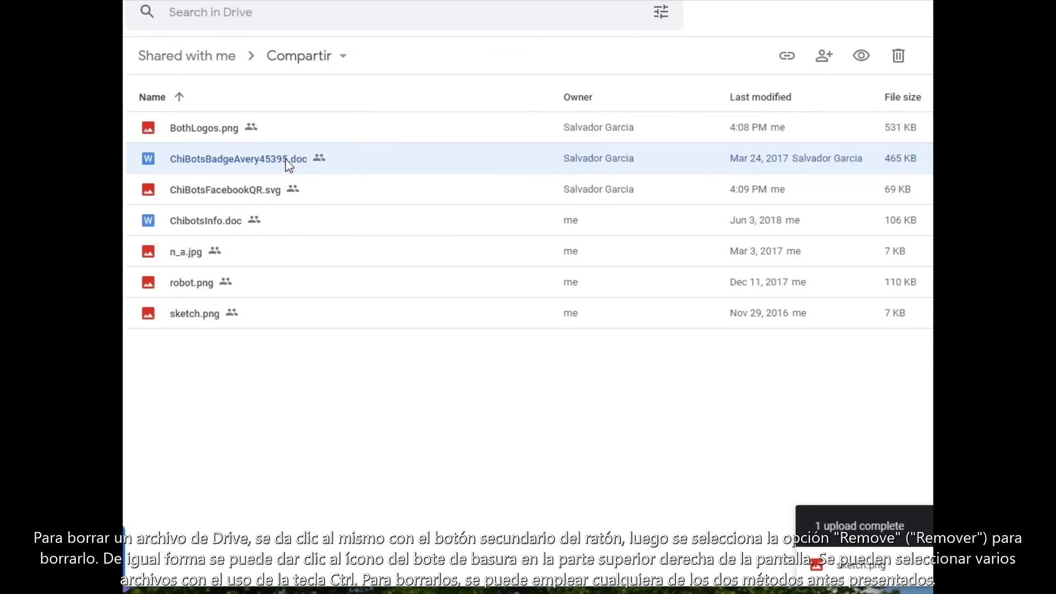
pyautogui.keyDown('ctrl'); pyautogui.click(223, 221); pyautogui.keyUp('ctrl')
pyautogui.keyDown('ctrl'); pyautogui.click(191, 262); pyautogui.keyUp('ctrl')
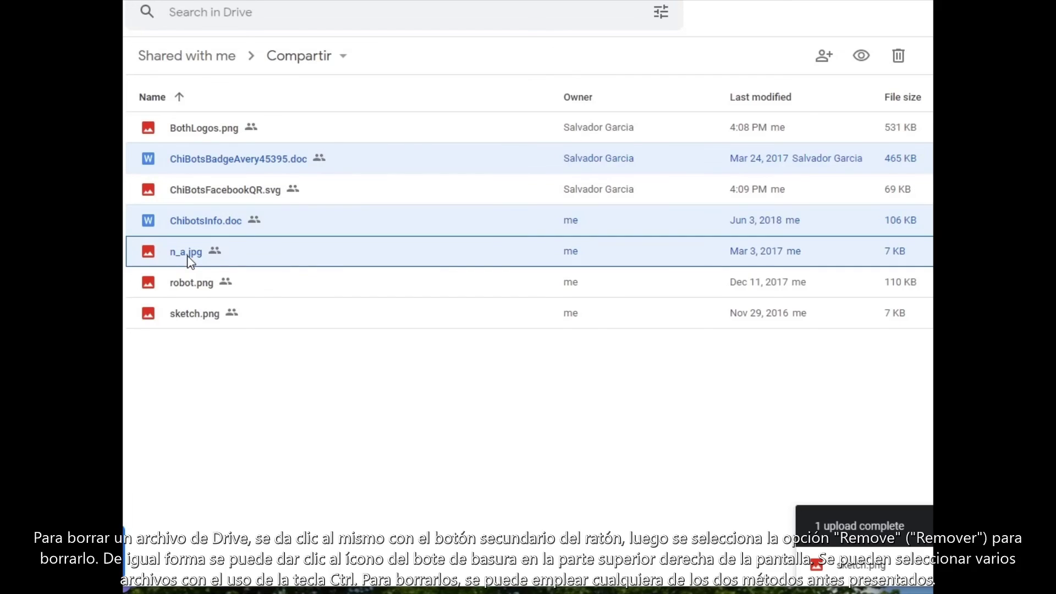
pyautogui.rightClick(304, 252)
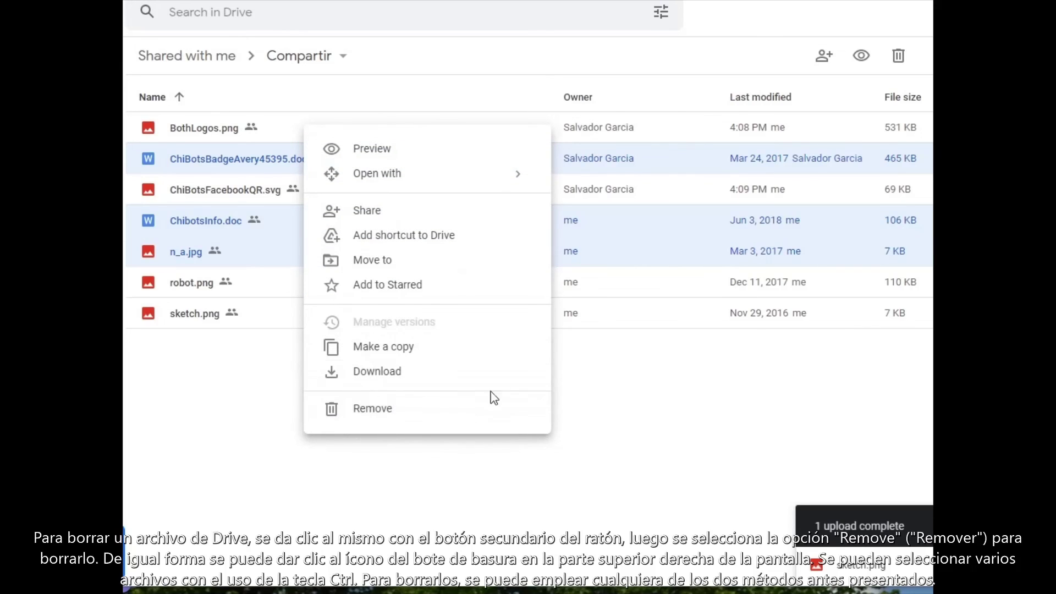
pyautogui.click(899, 58)
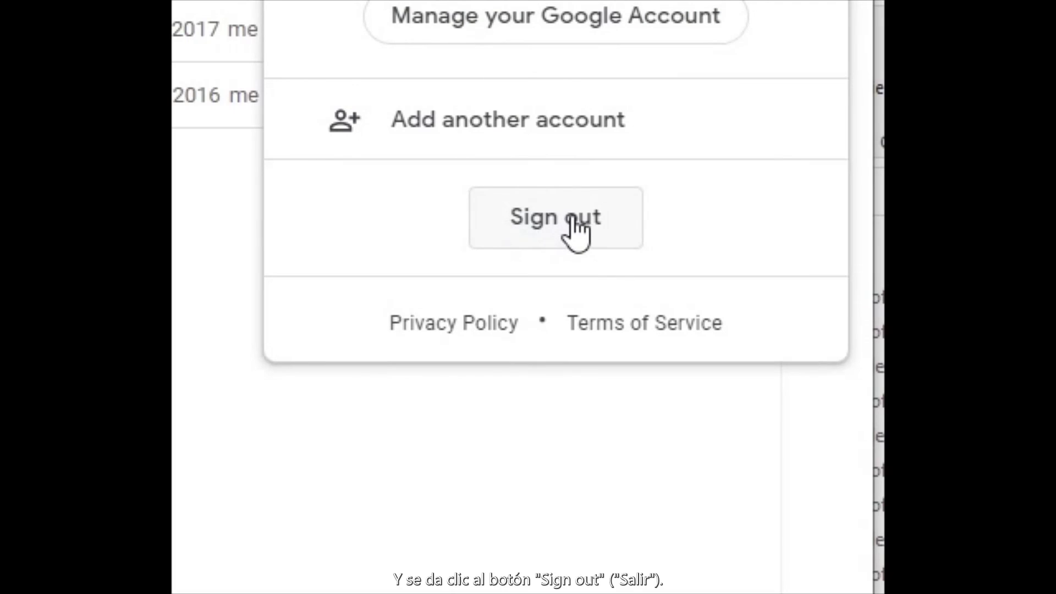
# Step: Sign the second account out of Google Drive from the account menu
pyautogui.click(572, 230)
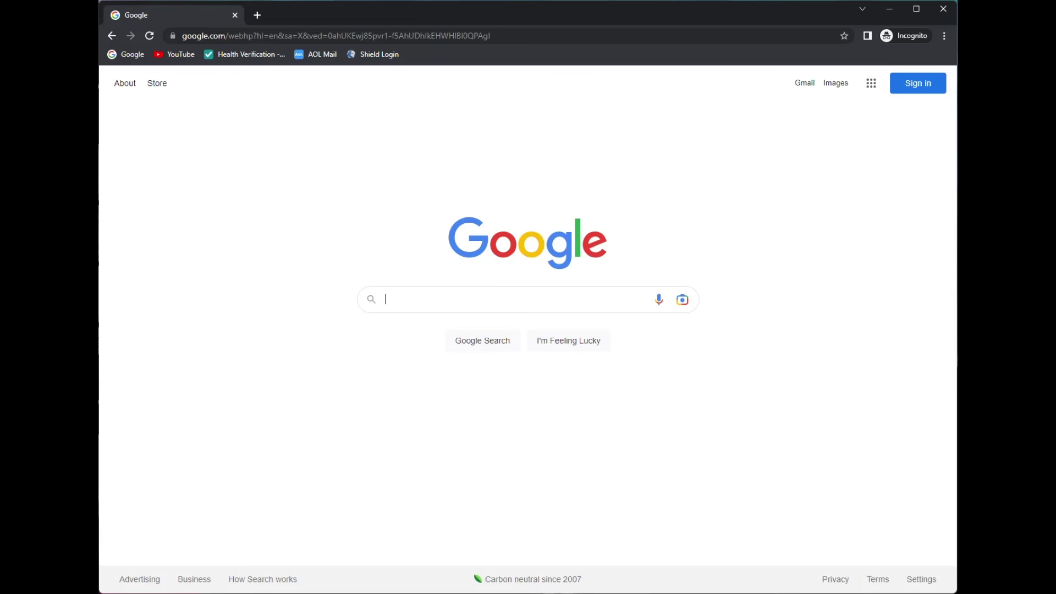